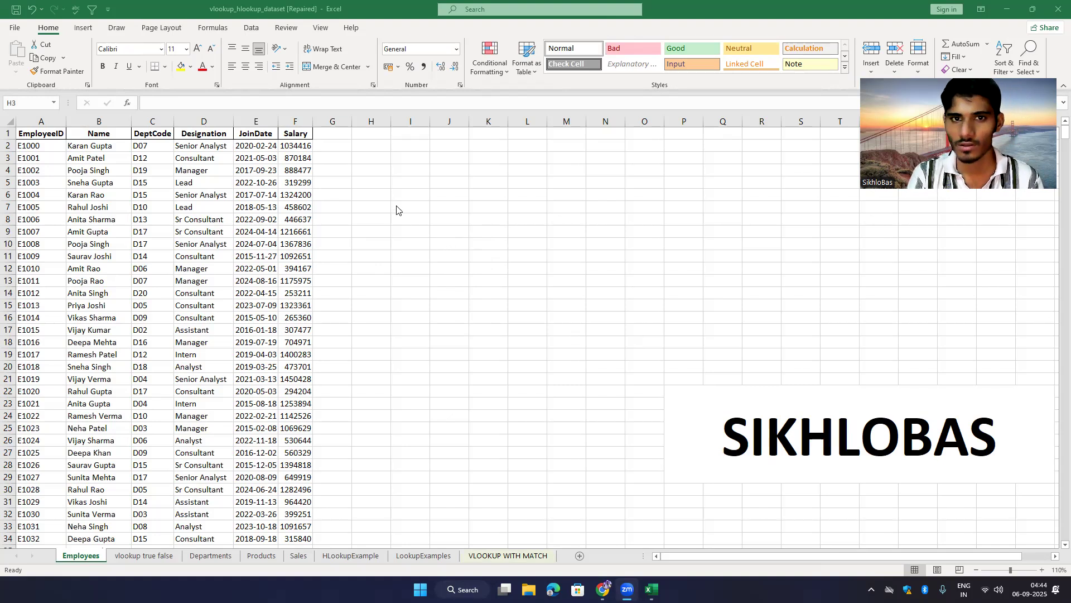
- Review the dataset previews and suggested lookup formulas in the ChatGPT conversation, then return to the Employees sheet in Excel
click(407, 187)
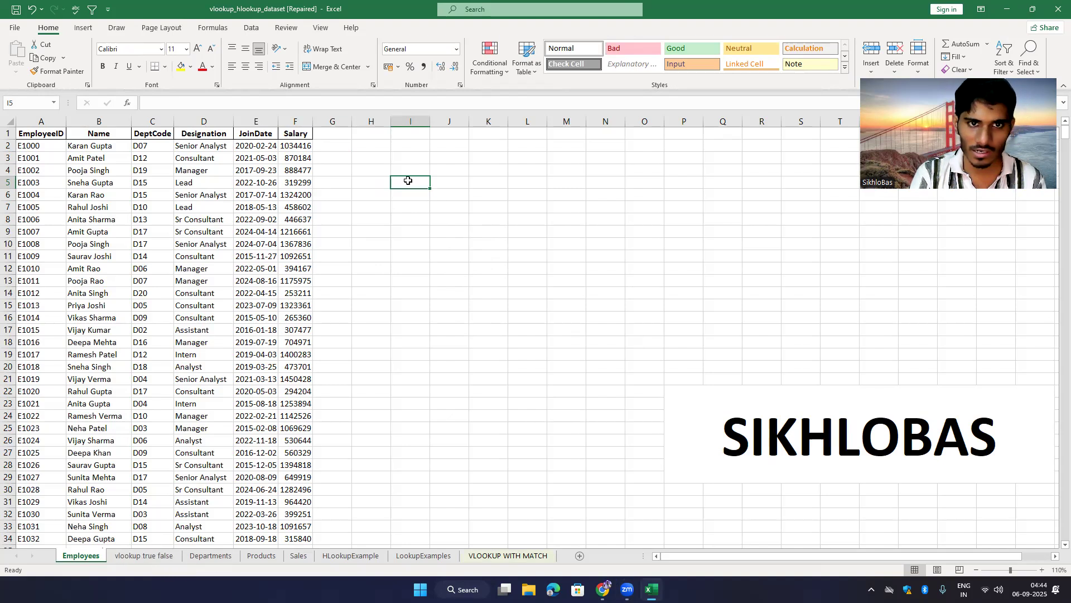
mouse_move(602, 590)
click(596, 558)
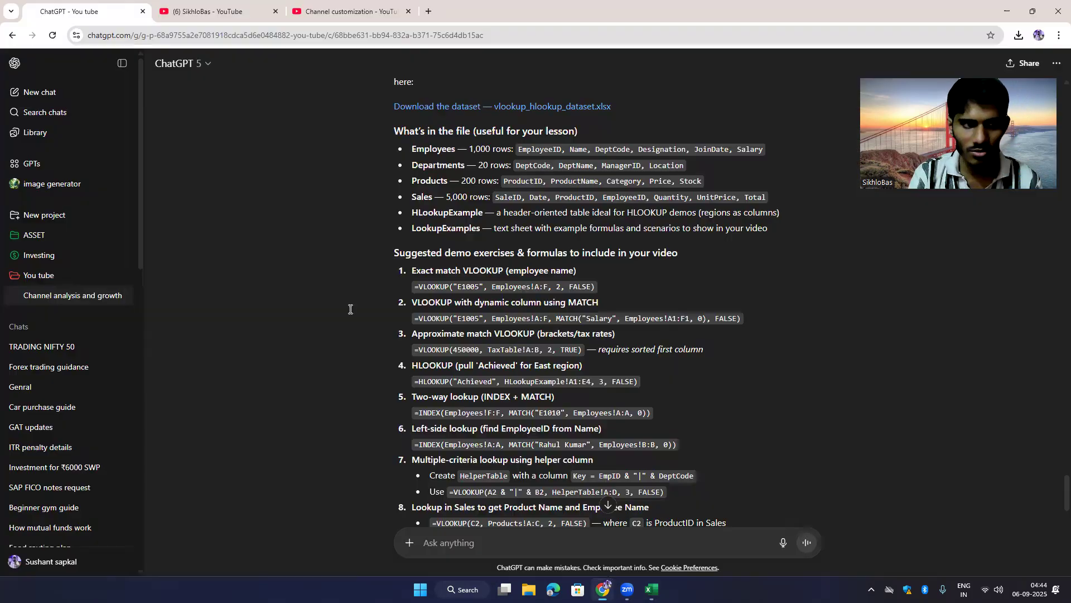
scroll(511, 421, up, 2)
scroll(511, 422, up, 10)
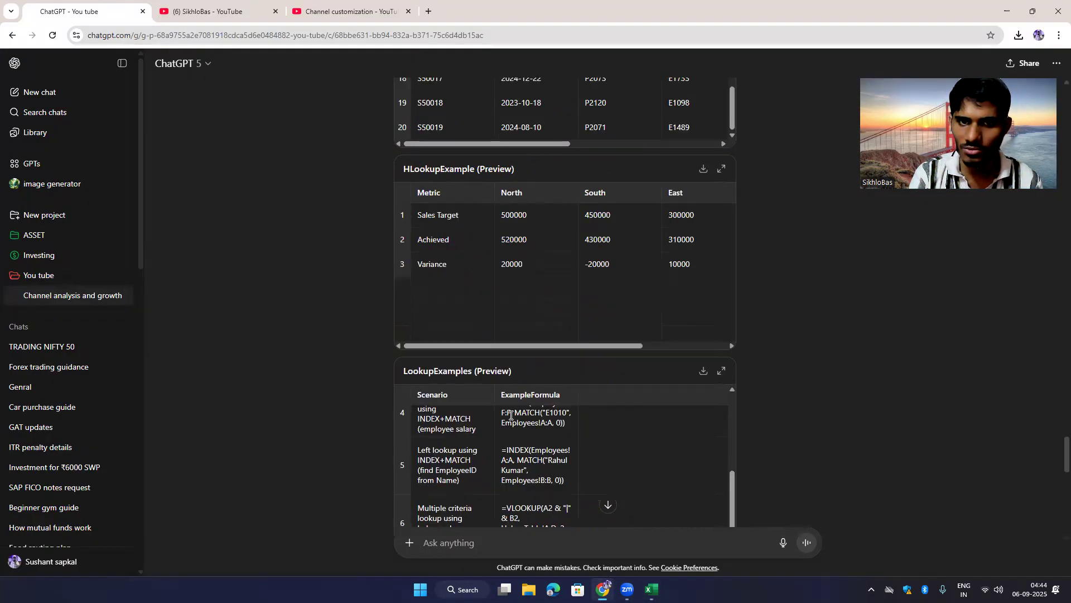
mouse_move(651, 590)
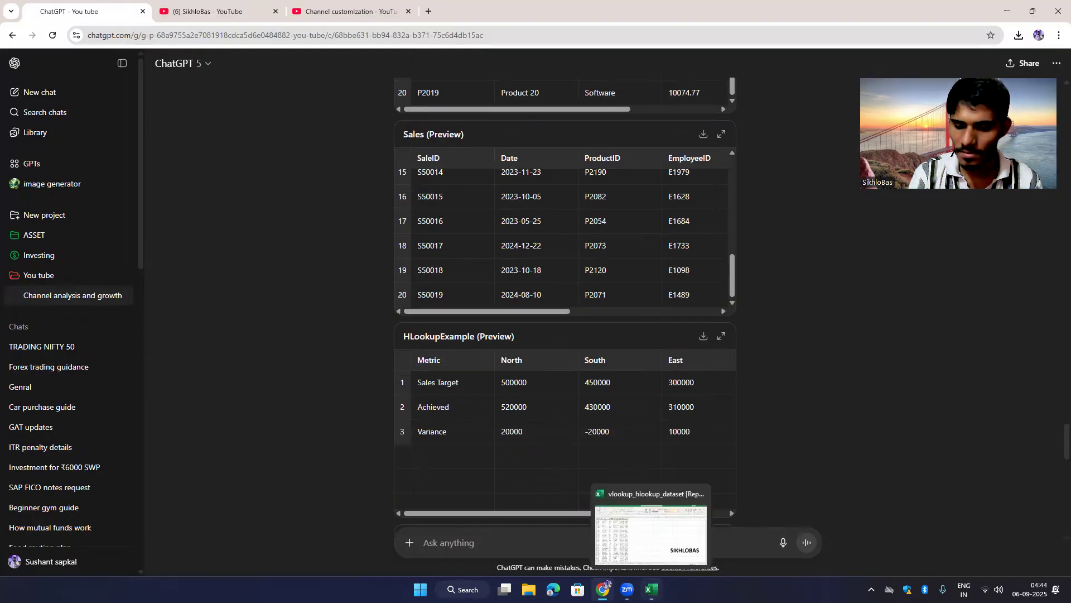
click(651, 534)
click(361, 190)
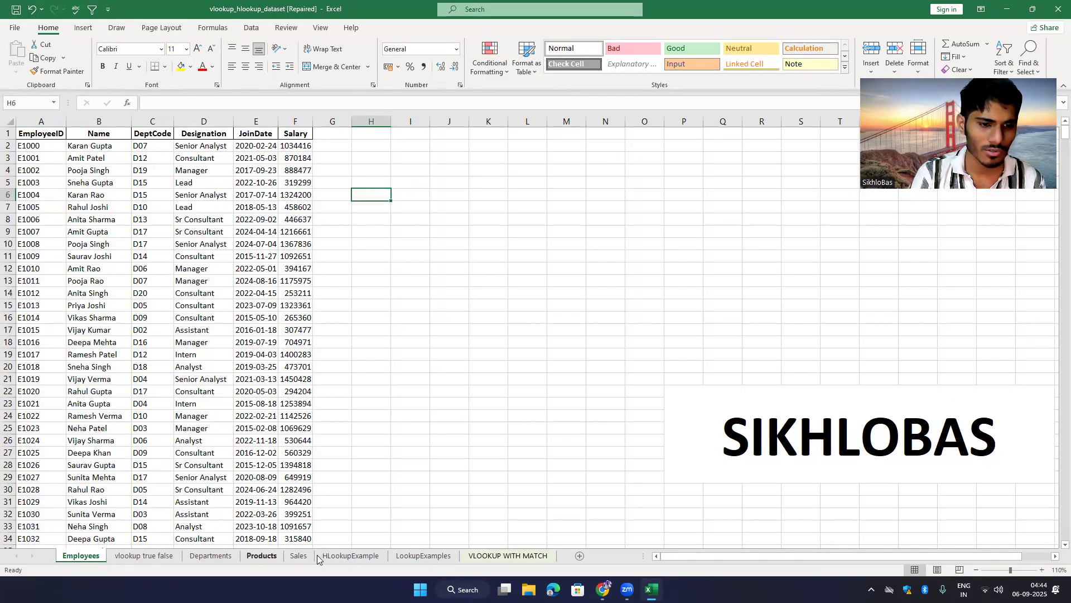
click(375, 180)
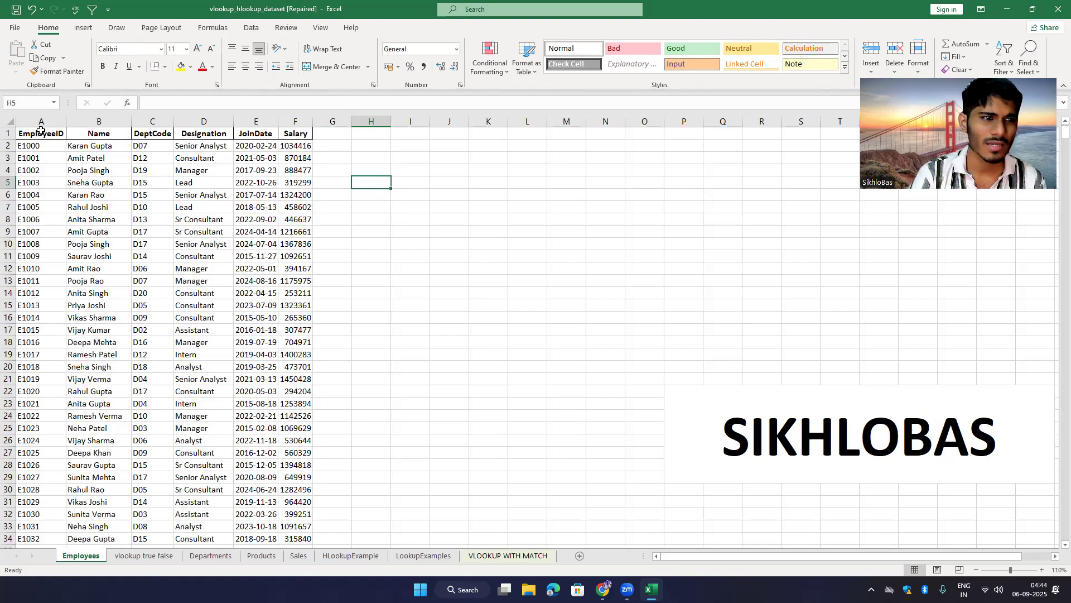
- Examine the EmployeeID, Name, DeptCode, Designation, JoinDate and Salary columns of the Employees sheet
drag(39, 134, 47, 293)
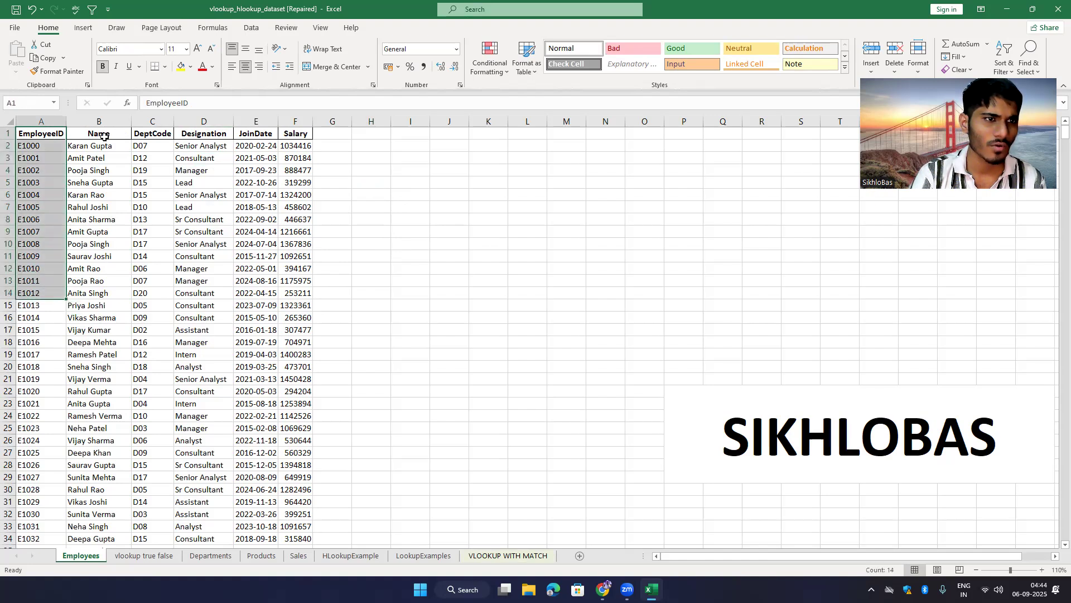
drag(102, 135, 106, 244)
drag(157, 147, 158, 222)
drag(208, 148, 214, 256)
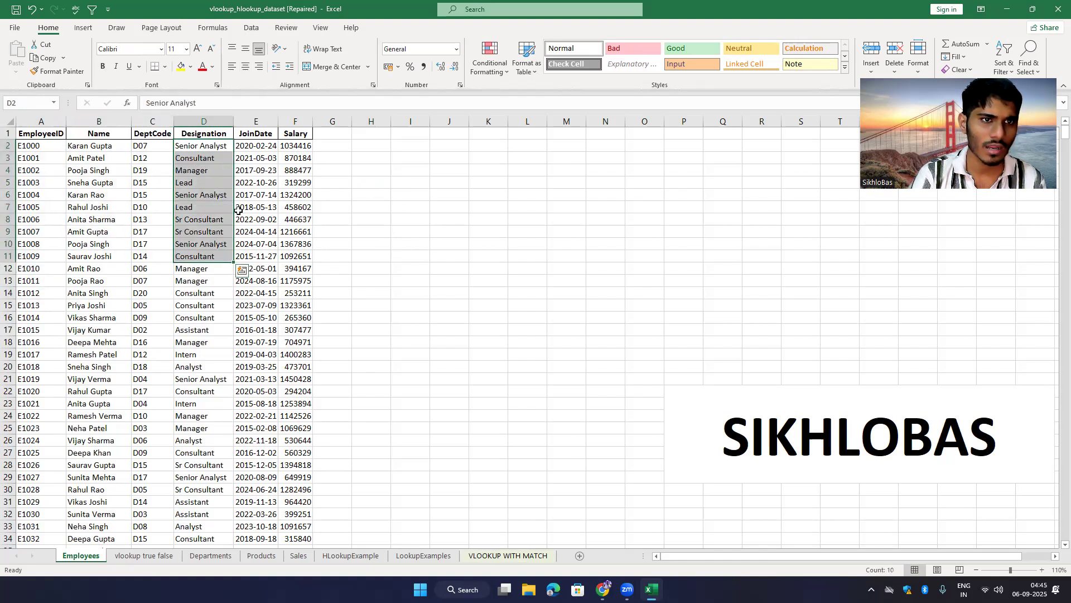
drag(257, 148, 267, 219)
drag(296, 158, 302, 244)
- Copy the employee ID from cell A13 into cell I7
click(47, 282)
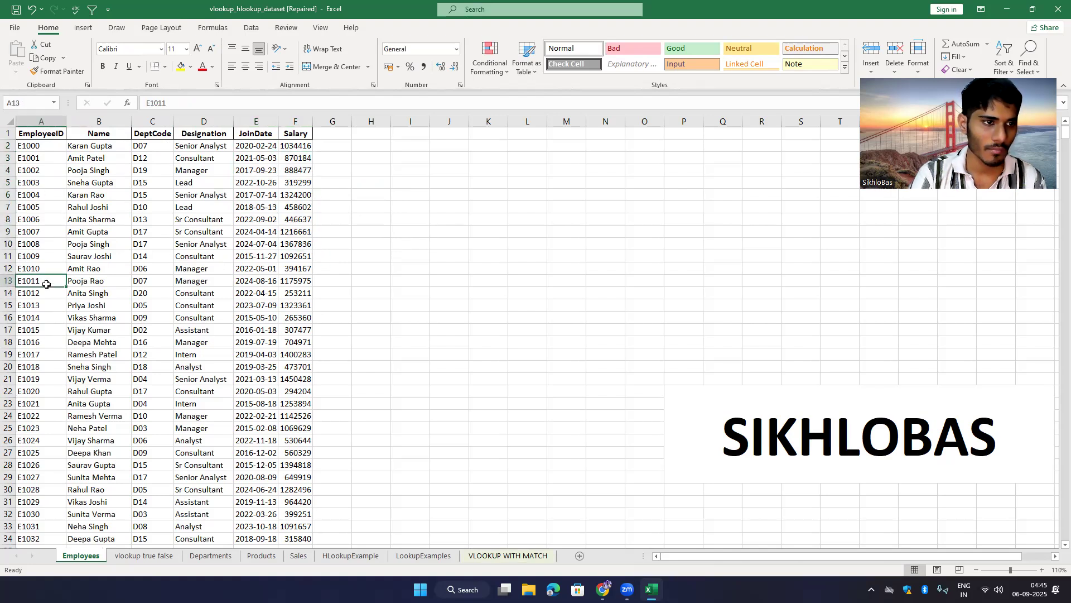
click(45, 58)
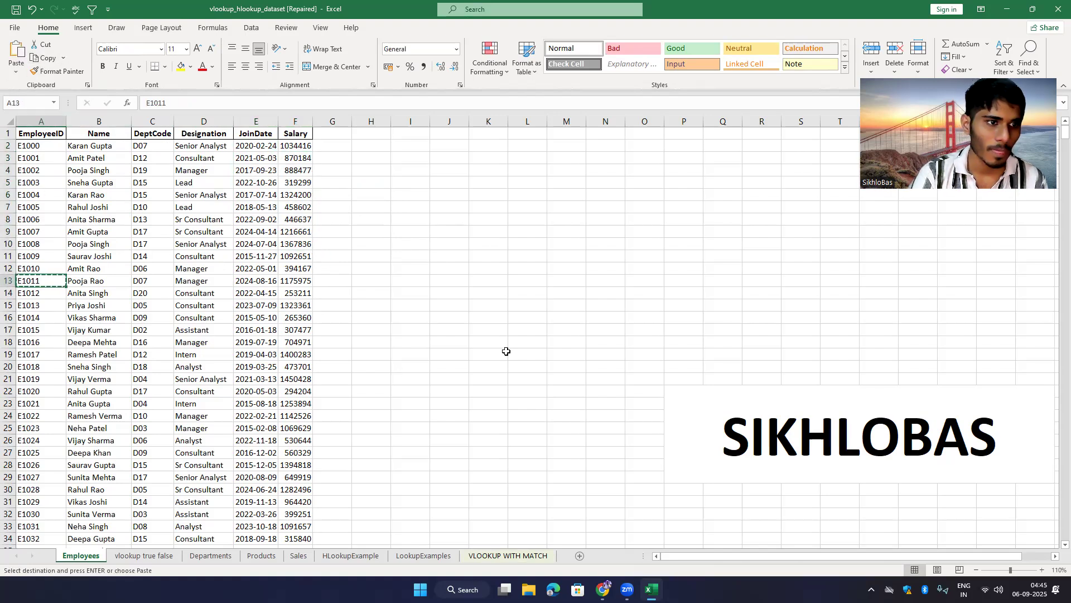
click(404, 211)
click(16, 55)
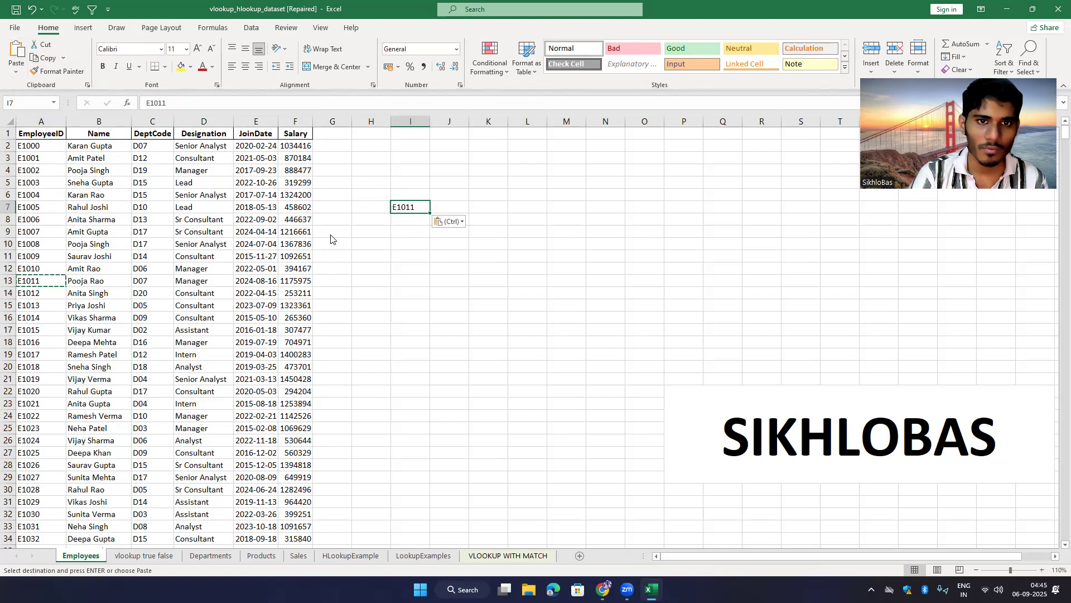
- Copy the headers from Name to Salary in B1:F1 into row 6, starting at cell J6
click(450, 204)
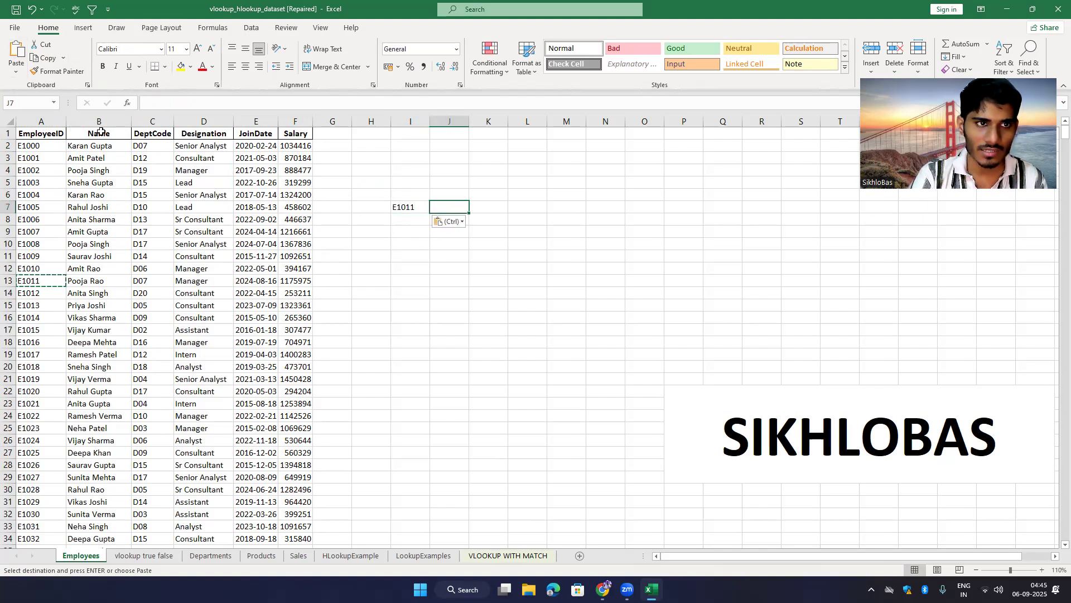
drag(74, 133, 299, 134)
key(ctrl+c)
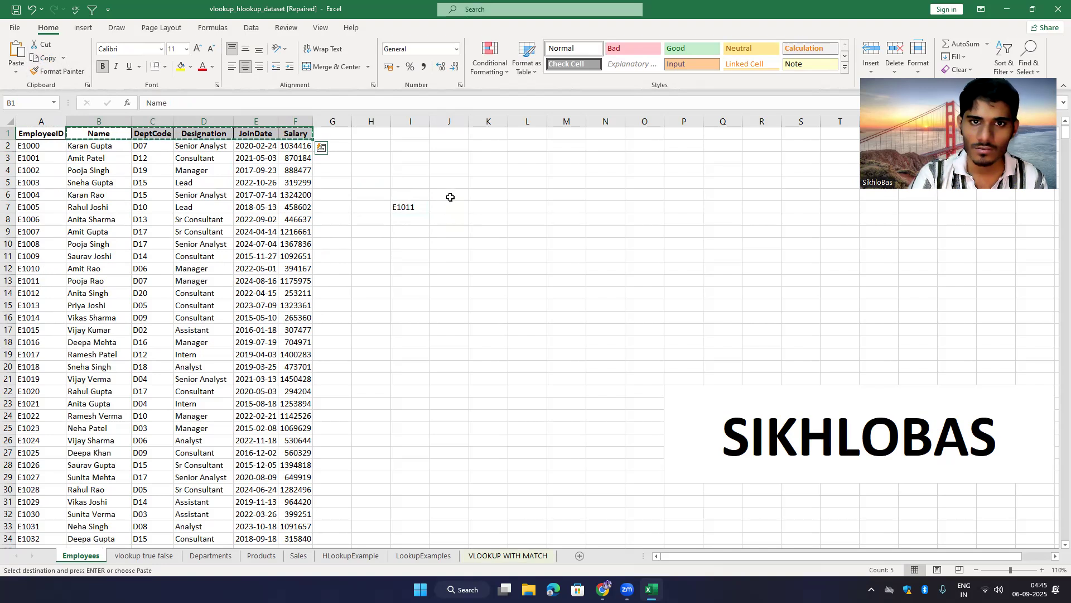
click(450, 194)
key(ctrl+v)
click(413, 208)
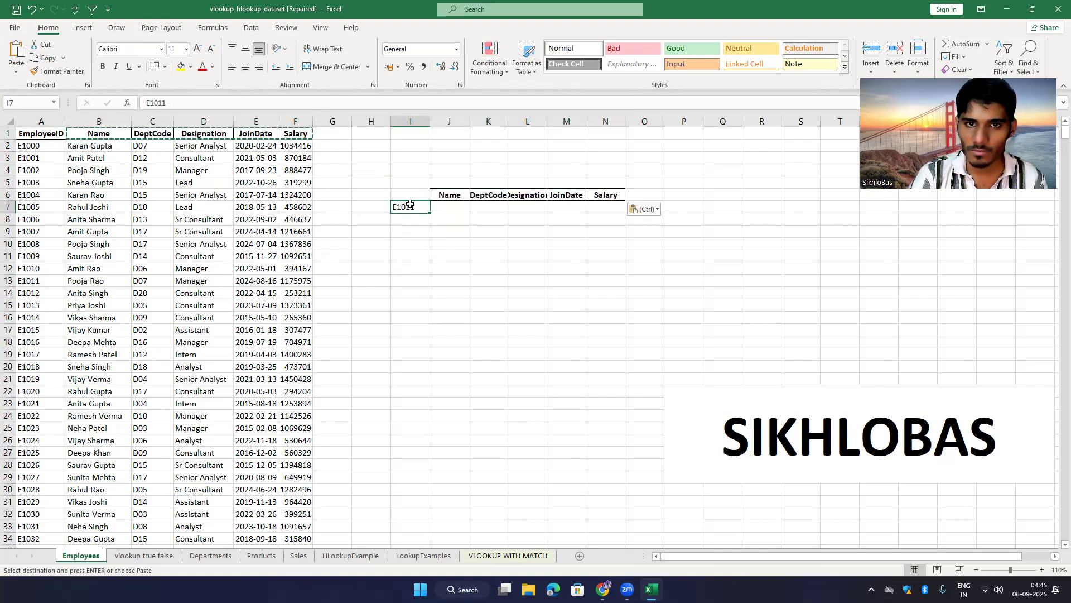
- Autofit columns J to N to the copied headers and widen column J to make room for the formula
drag(449, 121, 583, 118)
double_click(583, 119)
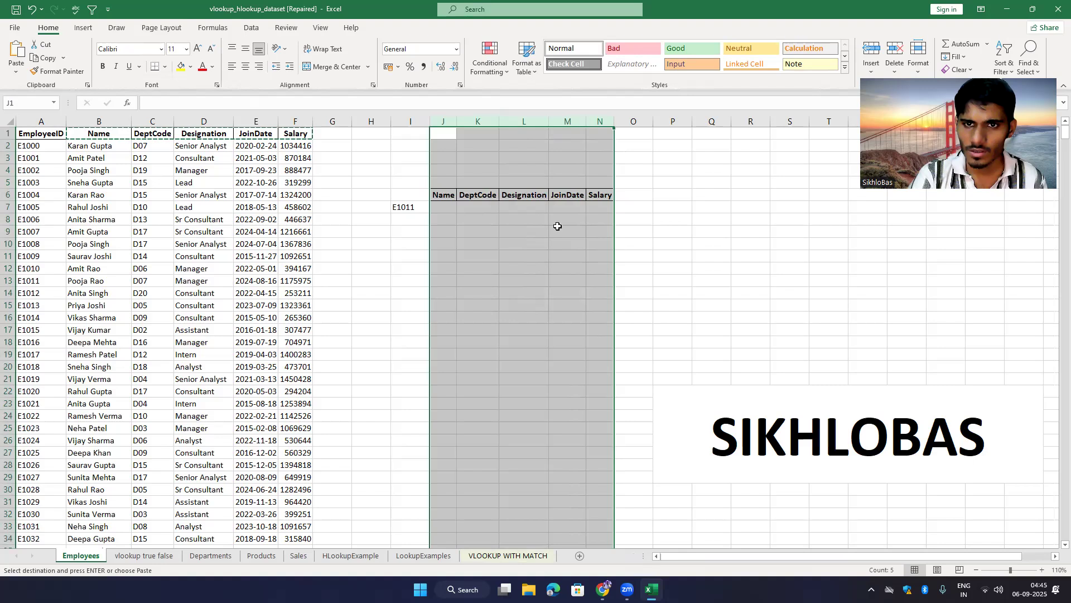
click(446, 209)
drag(457, 121, 515, 122)
- Begin a VLOOKUP formula in cell J7 that refers to I7 for the lookup value
text(=VL)
key(Tab)
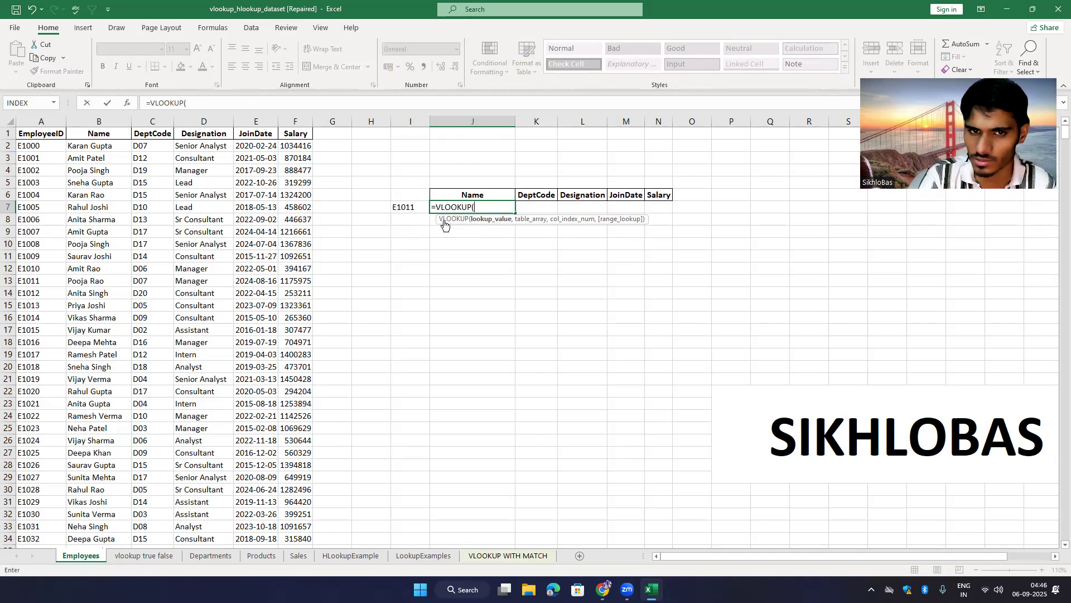
click(405, 207)
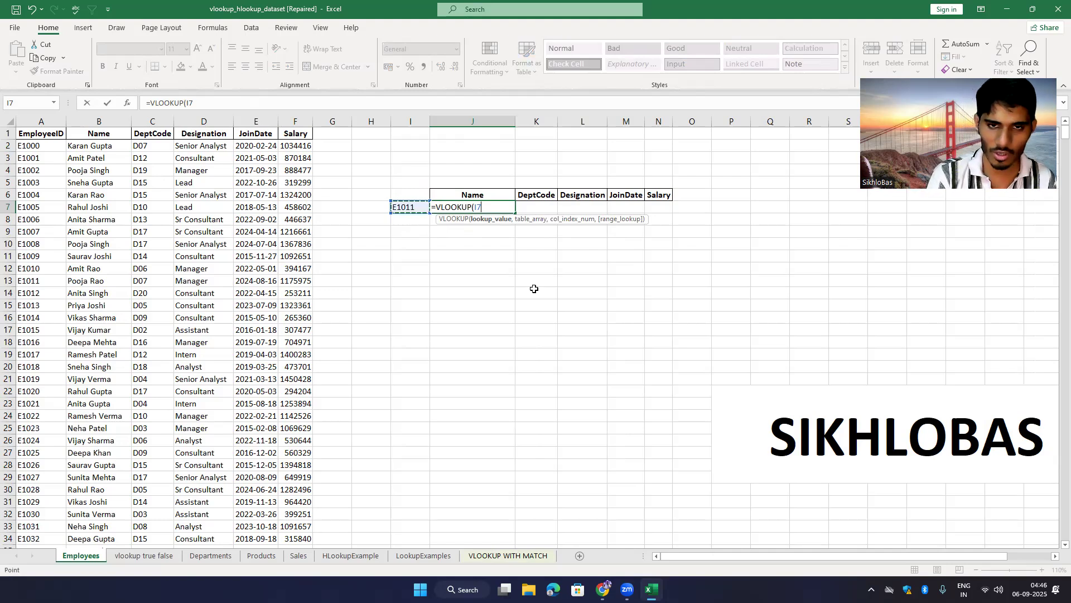
- Try the employee ID as quoted text for the lookup value in place of the cell reference
key(BackSpace)
key(BackSpace)
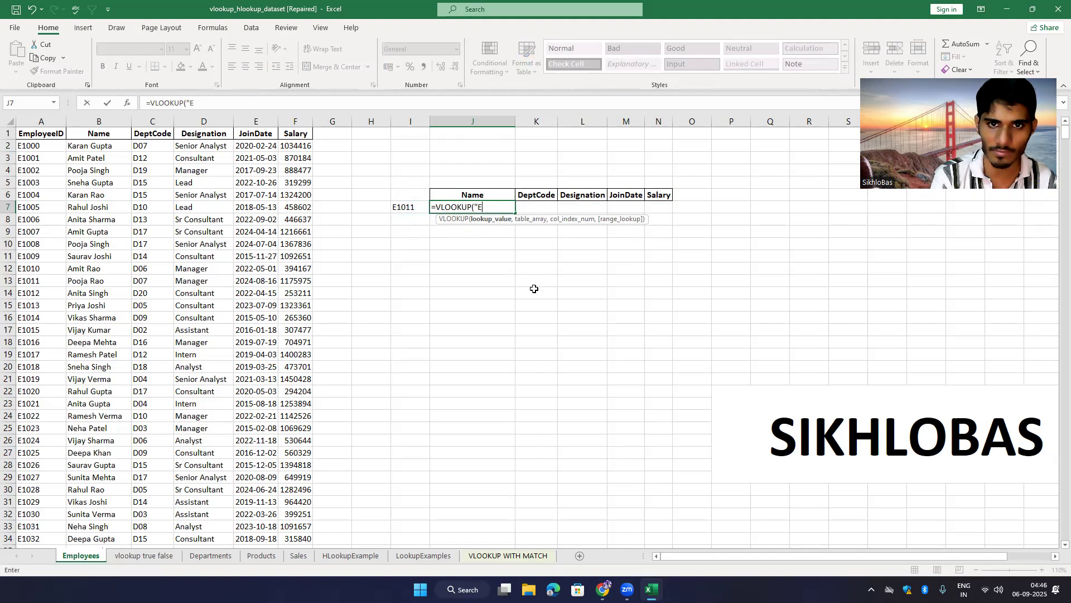
text("E1011")
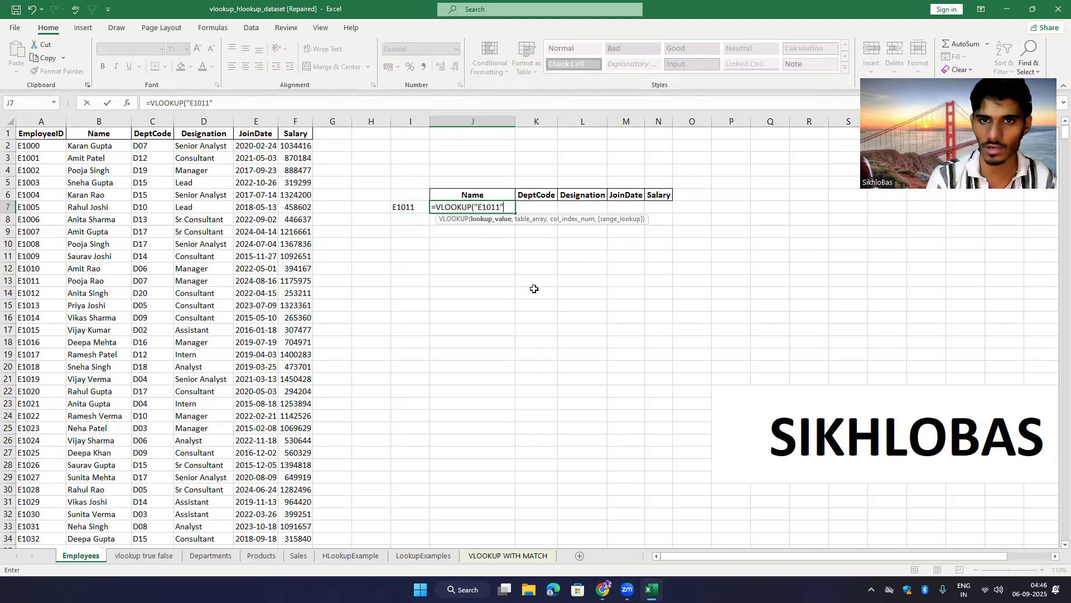
key(BackSpace)
key(BackSpace)
key(BackSpace)
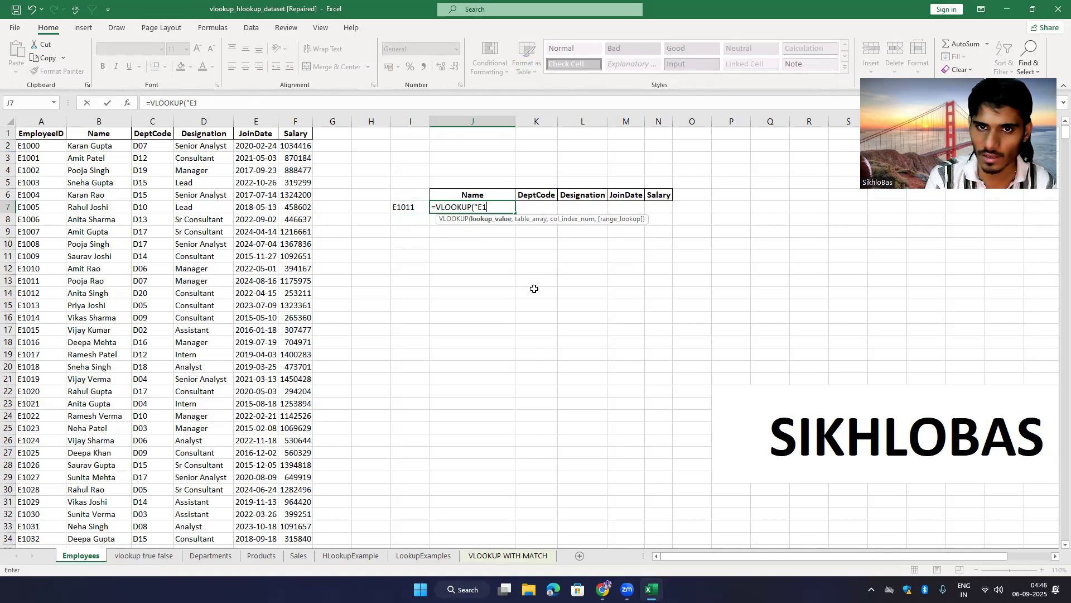
- Set the VLOOKUP lookup value back to cell I7 and proceed to the table array argument
click(413, 208)
text(,)
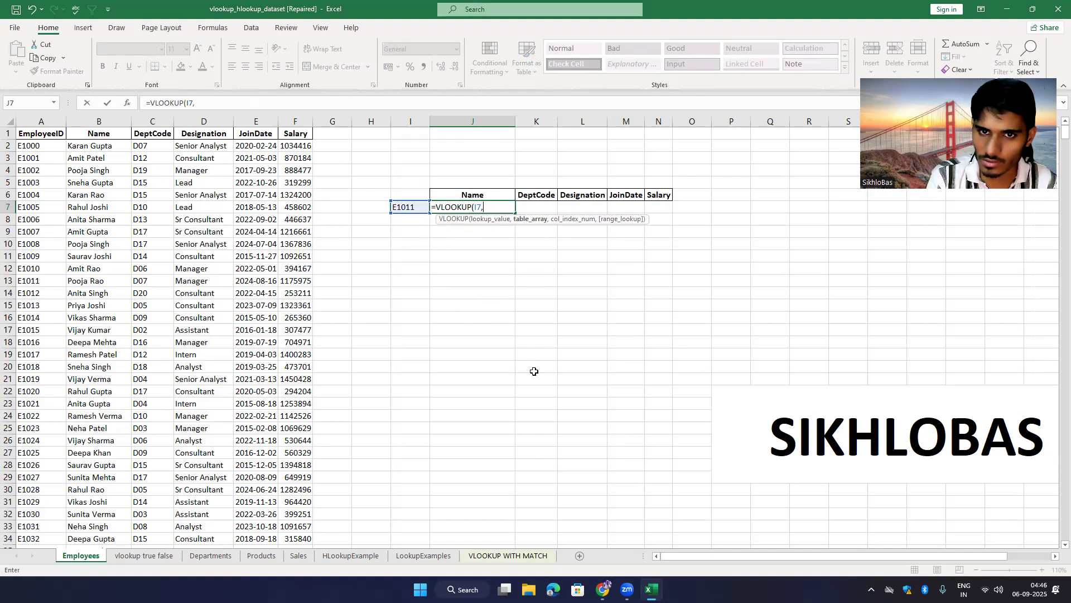
key(BackSpace)
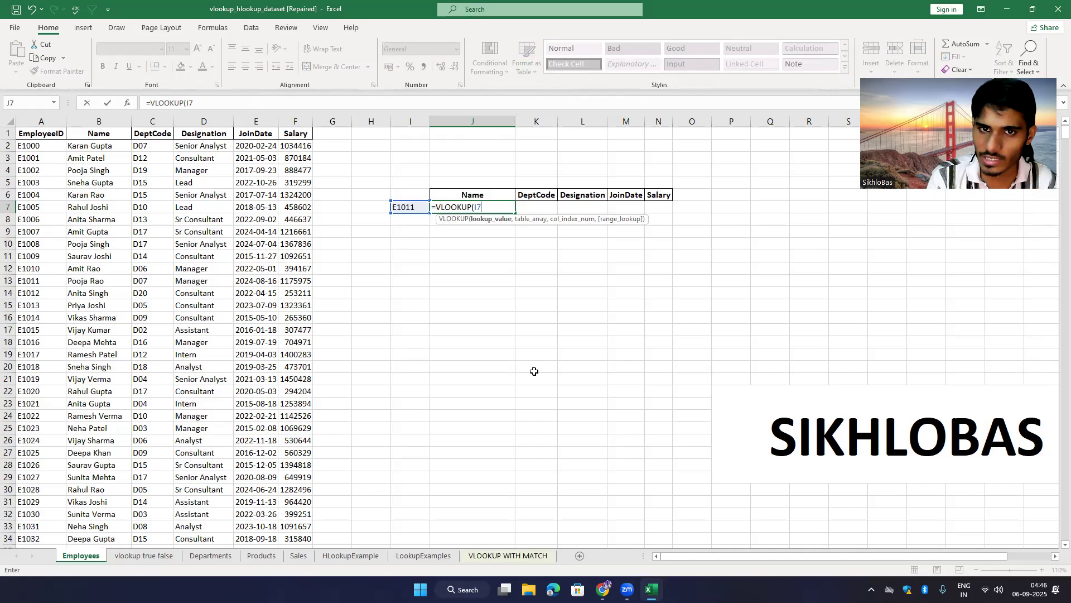
text(,)
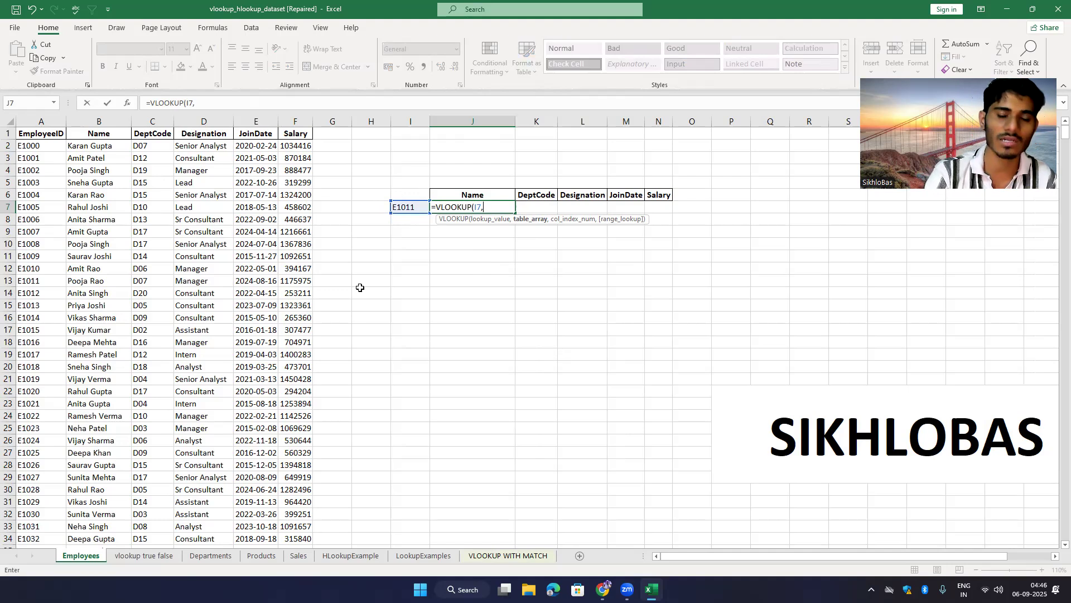
- Set the VLOOKUP table array to the whole columns A:F, from EmployeeID to Salary
drag(40, 133, 306, 196)
mouse_move(60, 140)
mouse_down()
mouse_move(185, 224)
mouse_move(289, 335)
mouse_move(299, 475)
mouse_move(286, 328)
mouse_move(151, 240)
mouse_move(40, 136)
mouse_up()
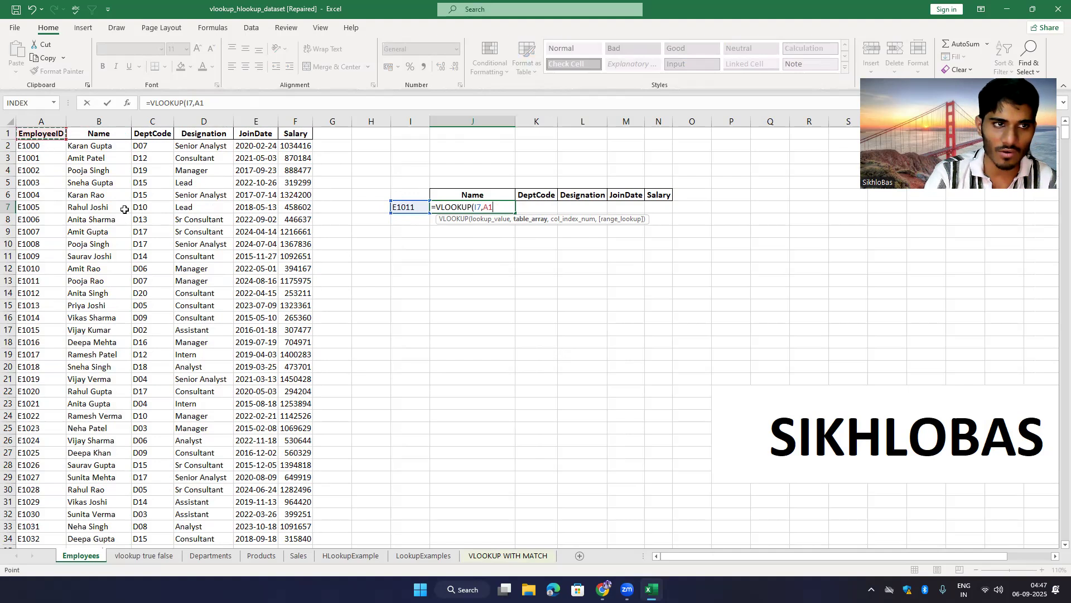
click(40, 120)
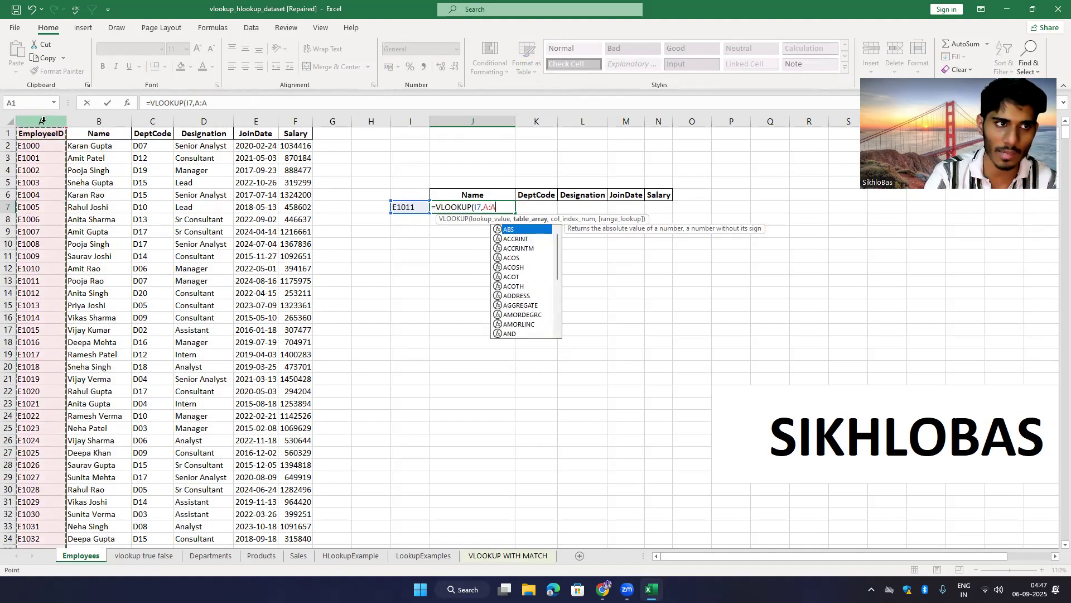
click(43, 120)
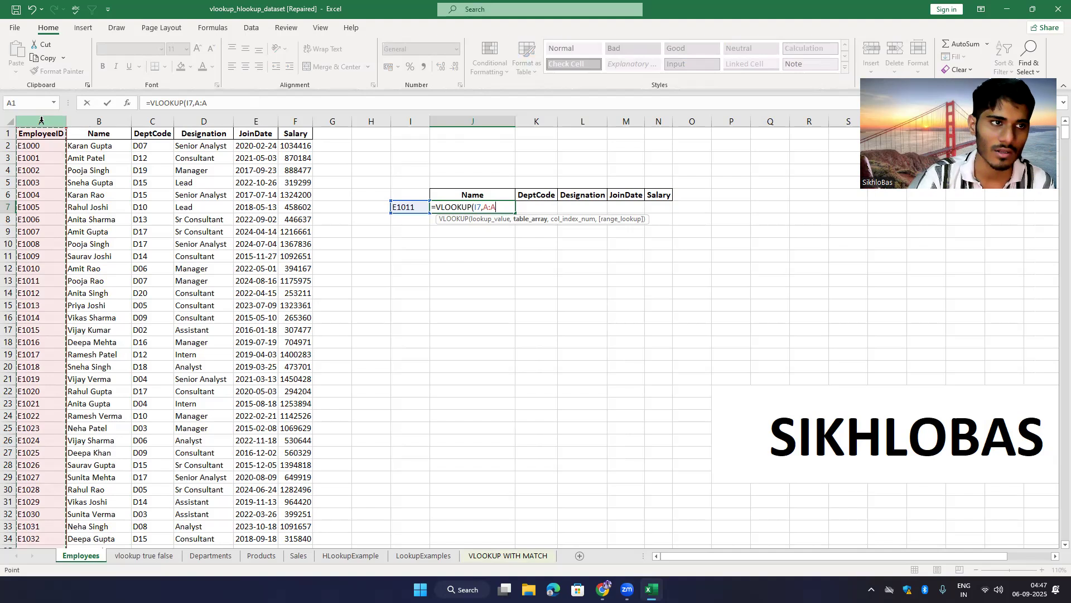
drag(40, 120, 301, 119)
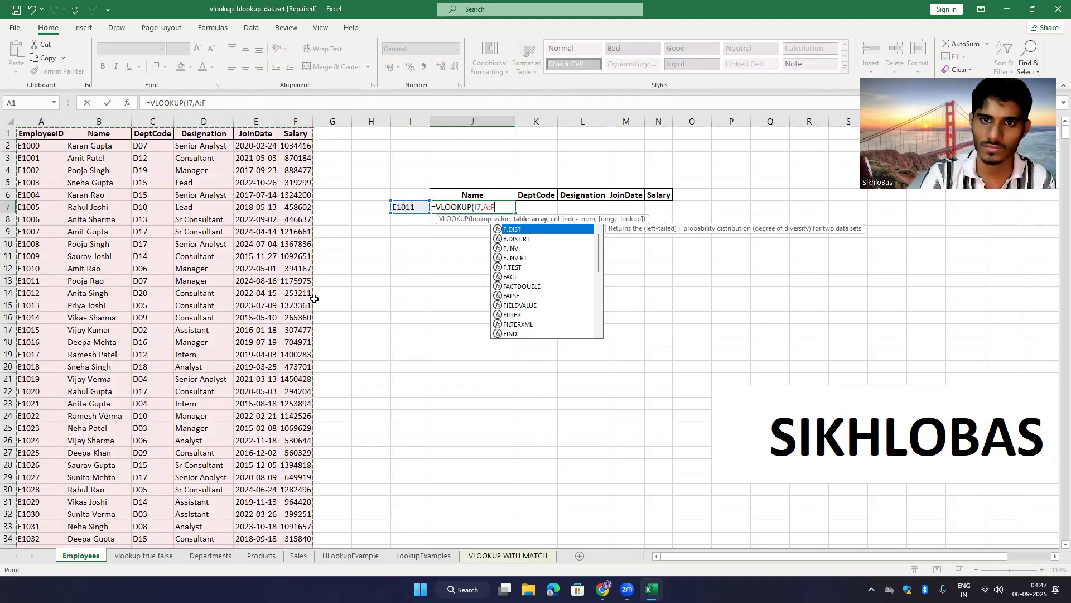
drag(102, 123, 333, 120)
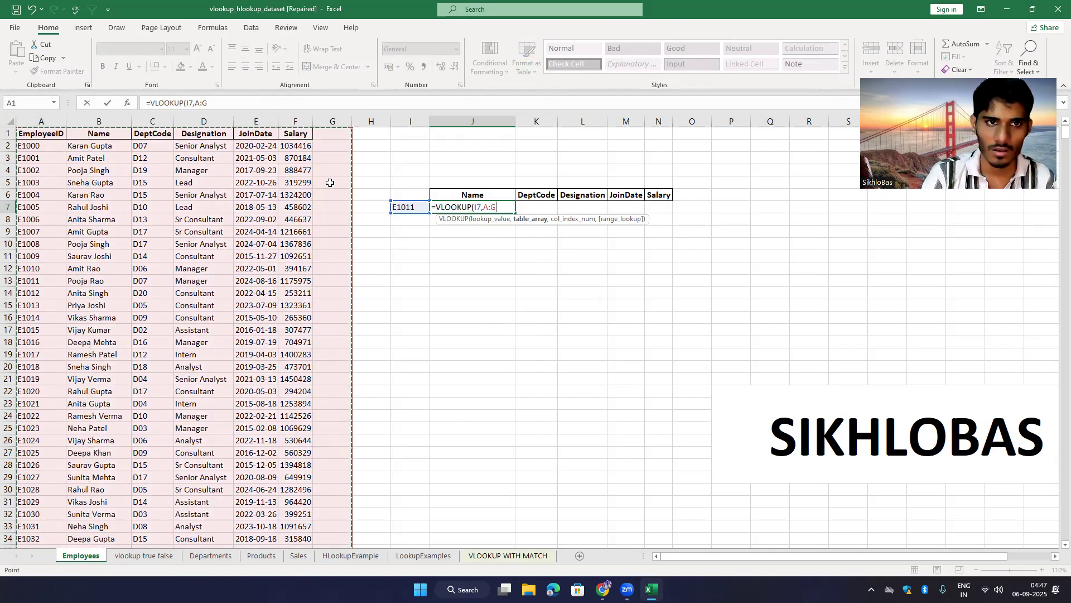
drag(120, 122, 295, 120)
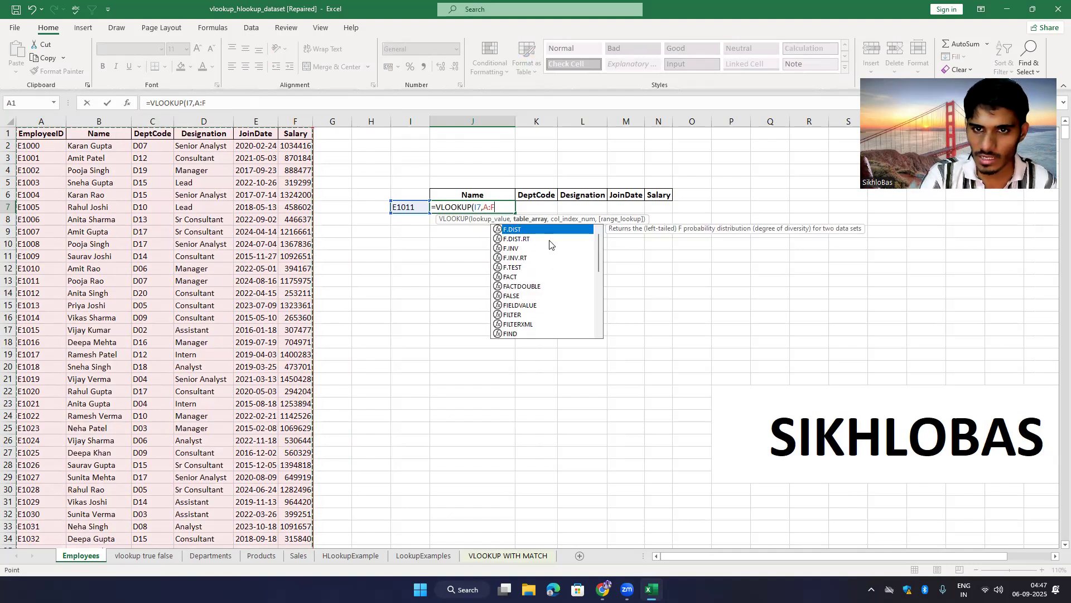
text(,)
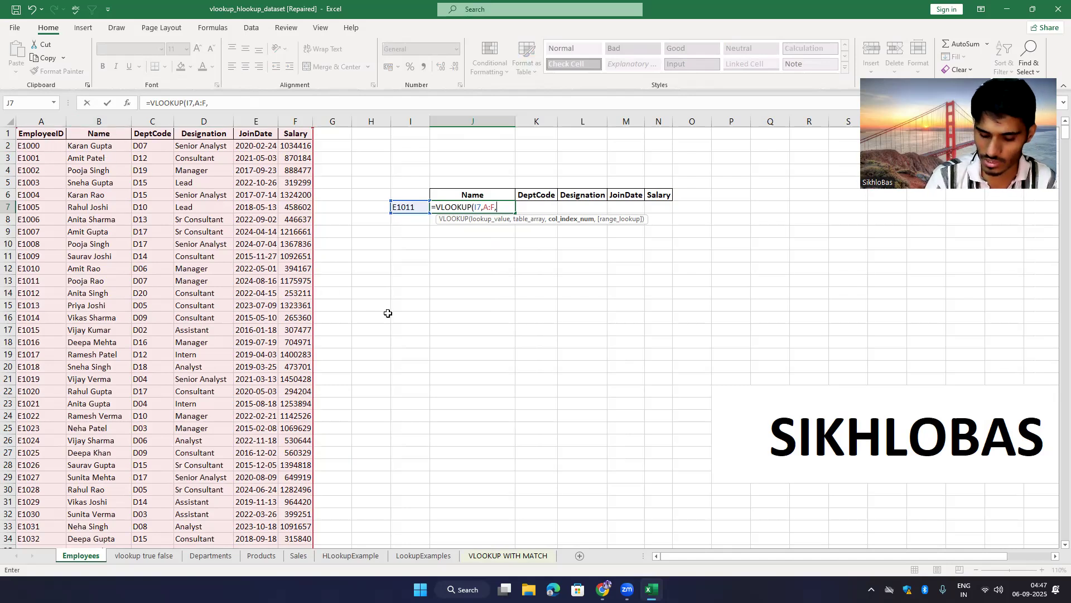
- Finish the VLOOKUP arguments with column index 2 and FALSE for an exact match, and close the bracket
text(,)
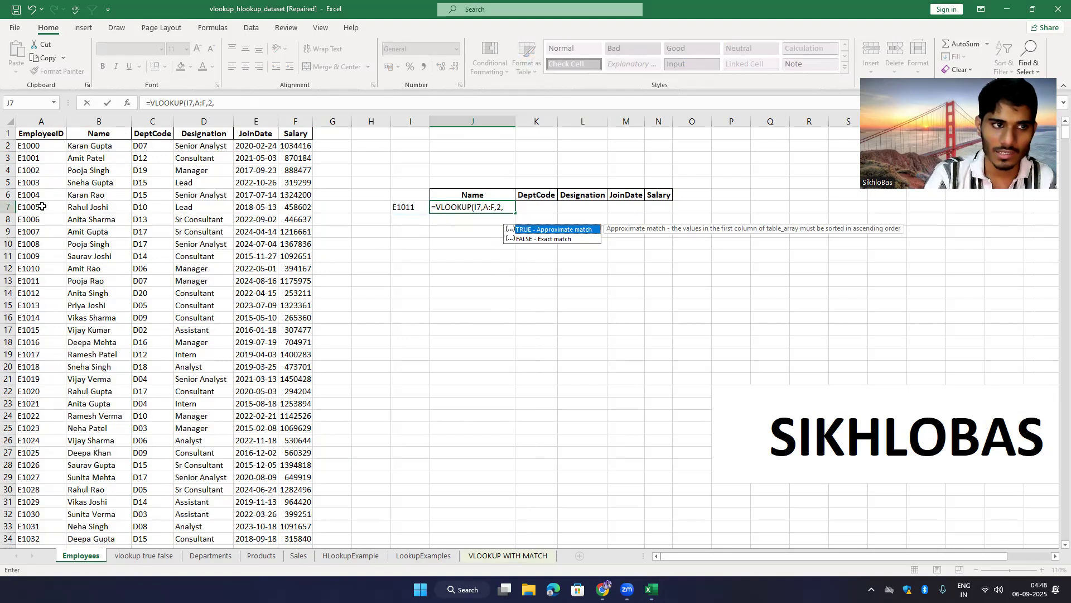
click(501, 208)
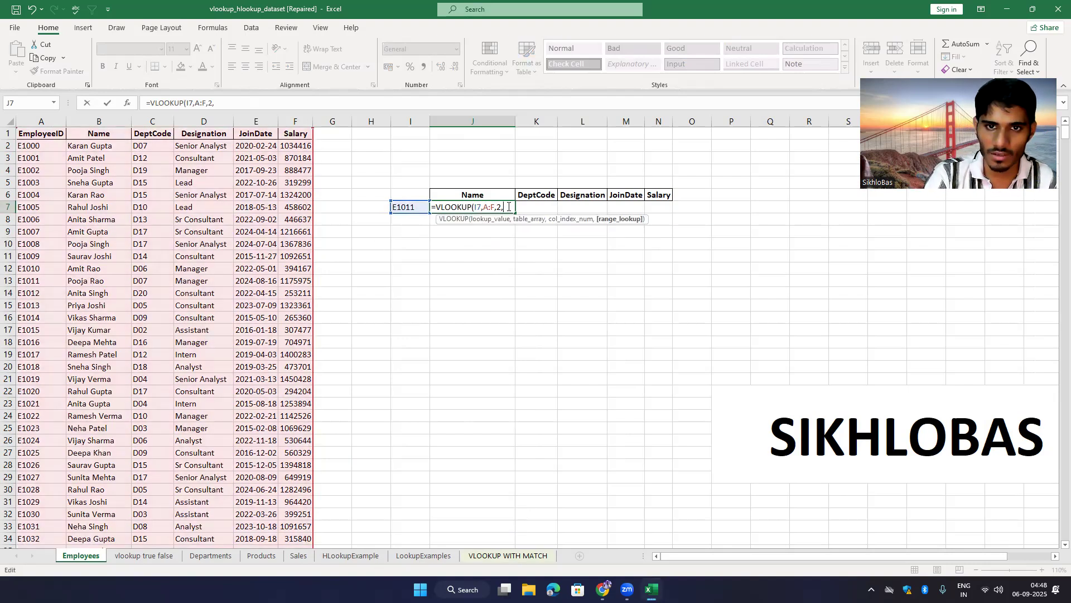
key(BackSpace)
text(,)
key(Down)
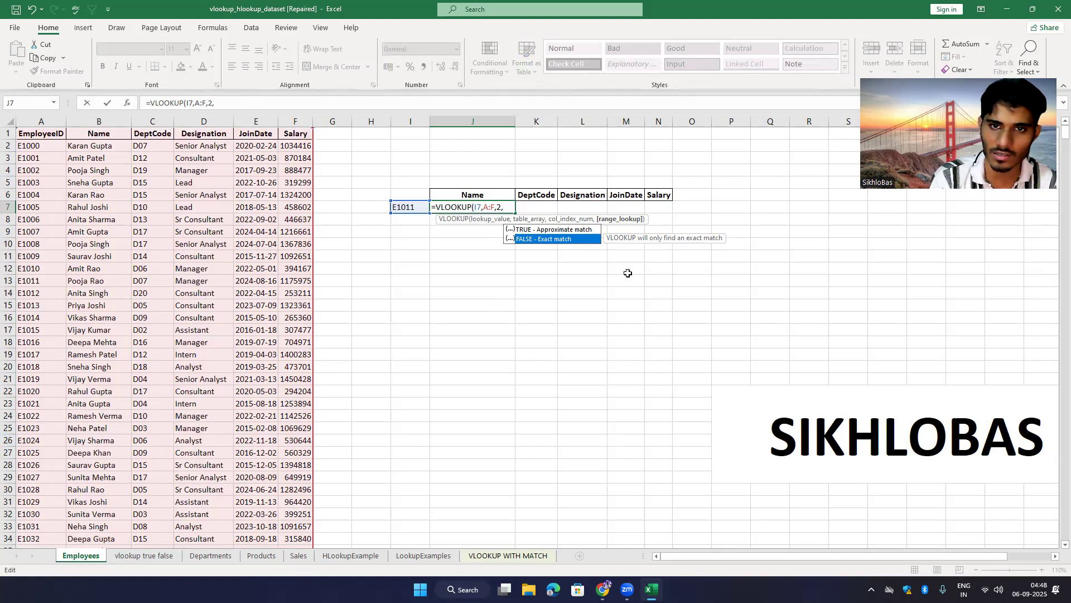
key(Tab)
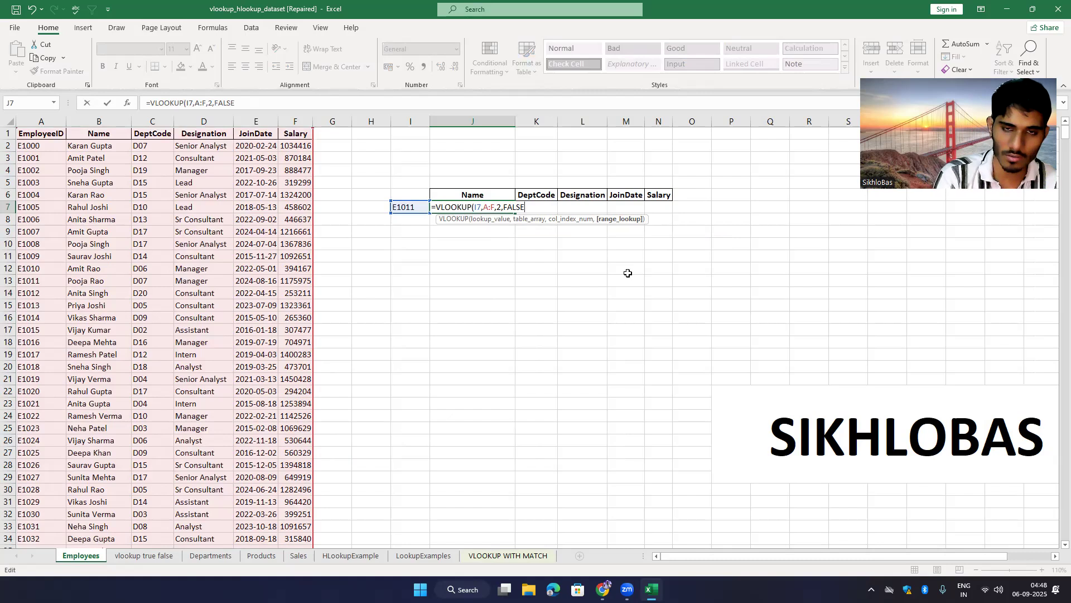
text())
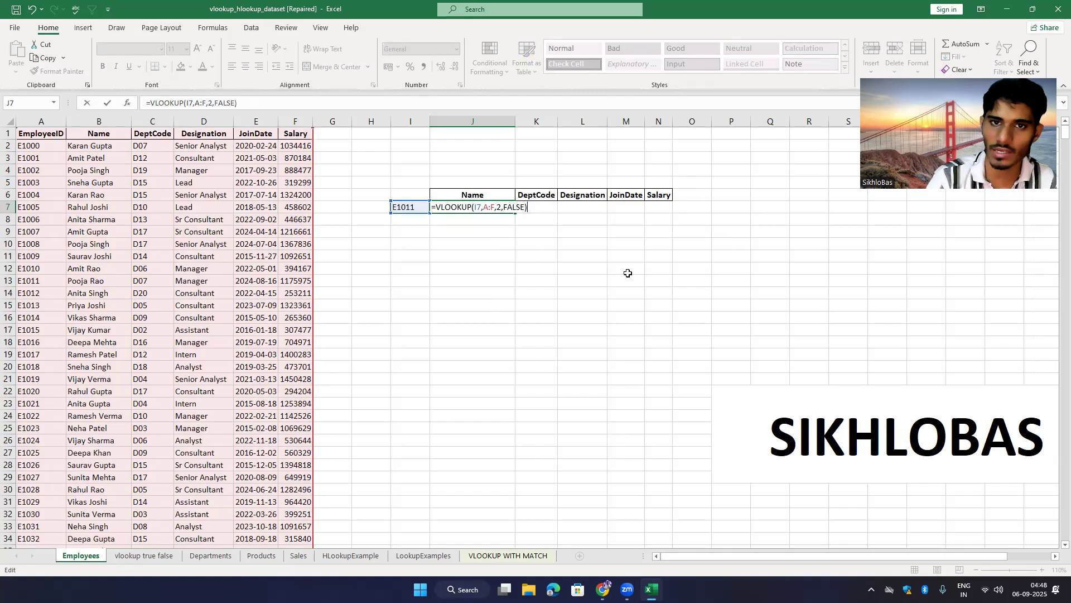
- Check each argument of the VLOOKUP from lookup value to range lookup and enter the formula in J7
click(481, 209)
click(486, 219)
click(520, 222)
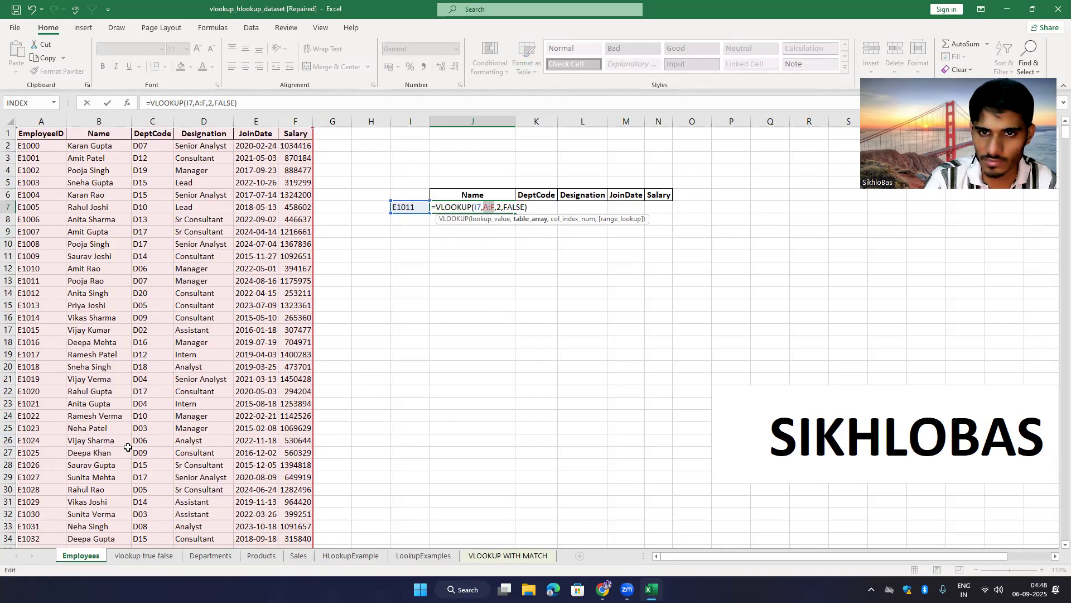
click(573, 220)
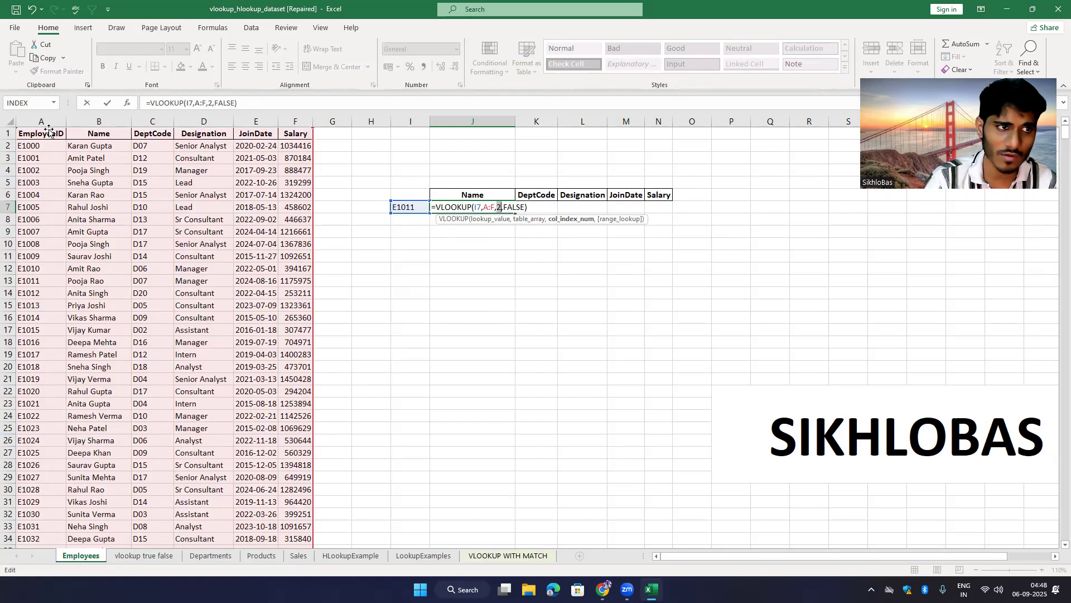
click(620, 218)
click(501, 208)
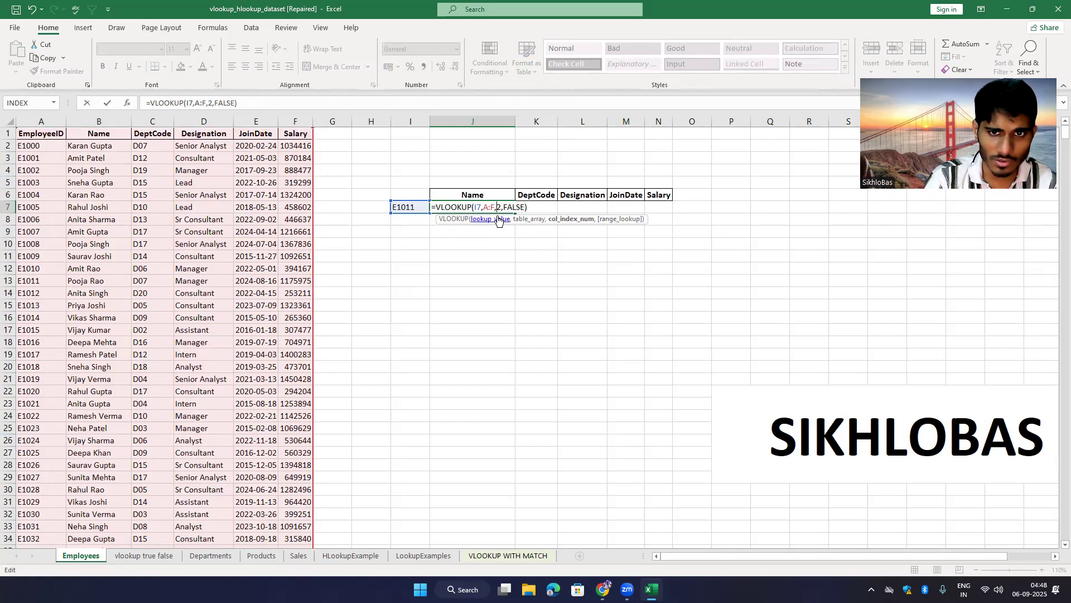
click(531, 223)
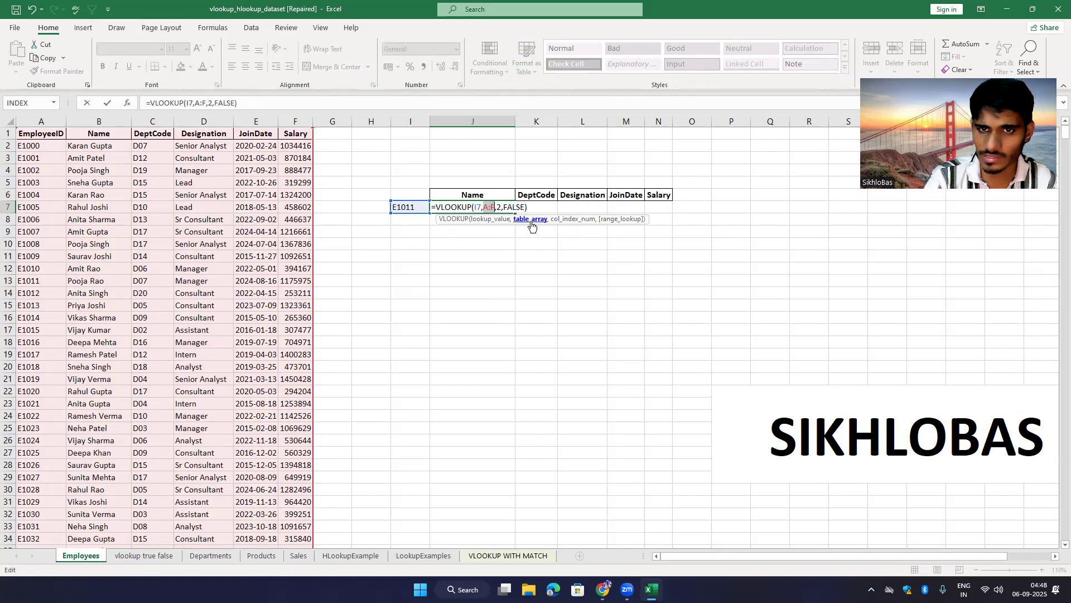
key(Return)
drag(468, 255, 682, 409)
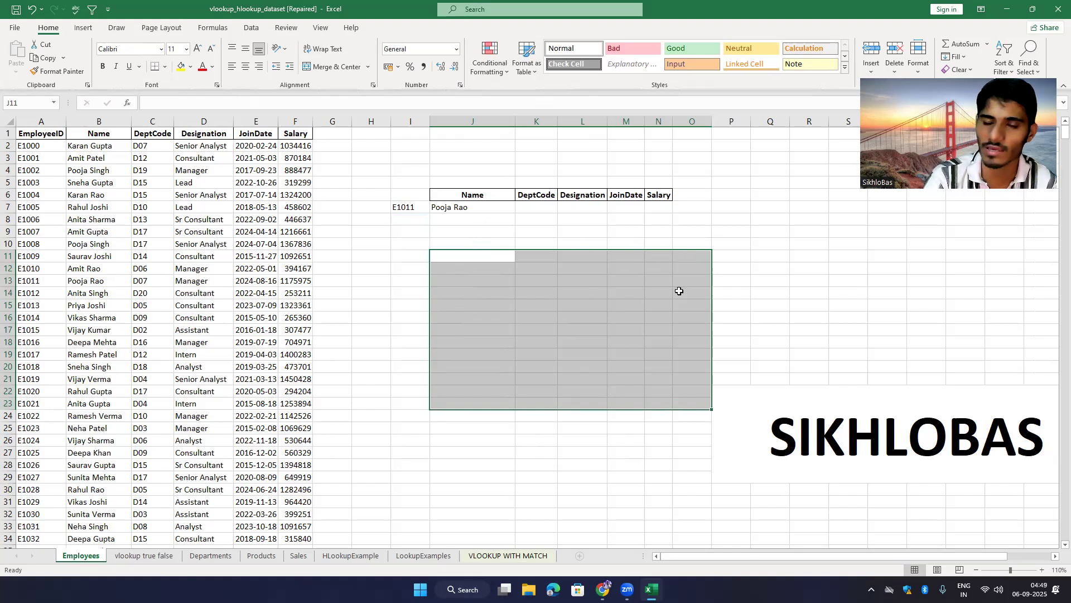
- Review the formula in J7 and compare its result with the matching employee's ID and name in row 13
click(474, 207)
key(F2)
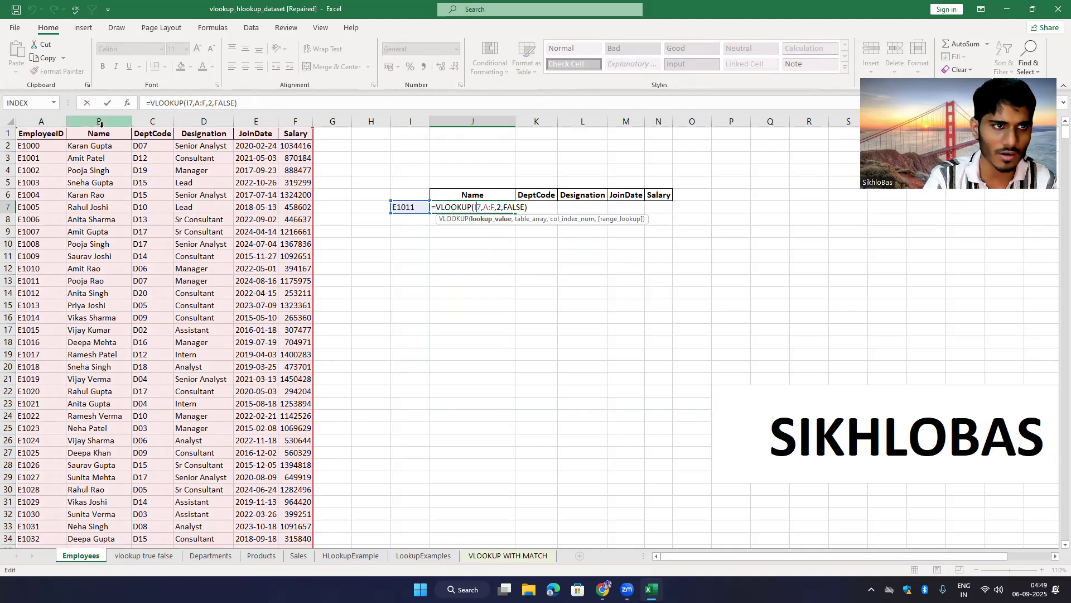
click(533, 209)
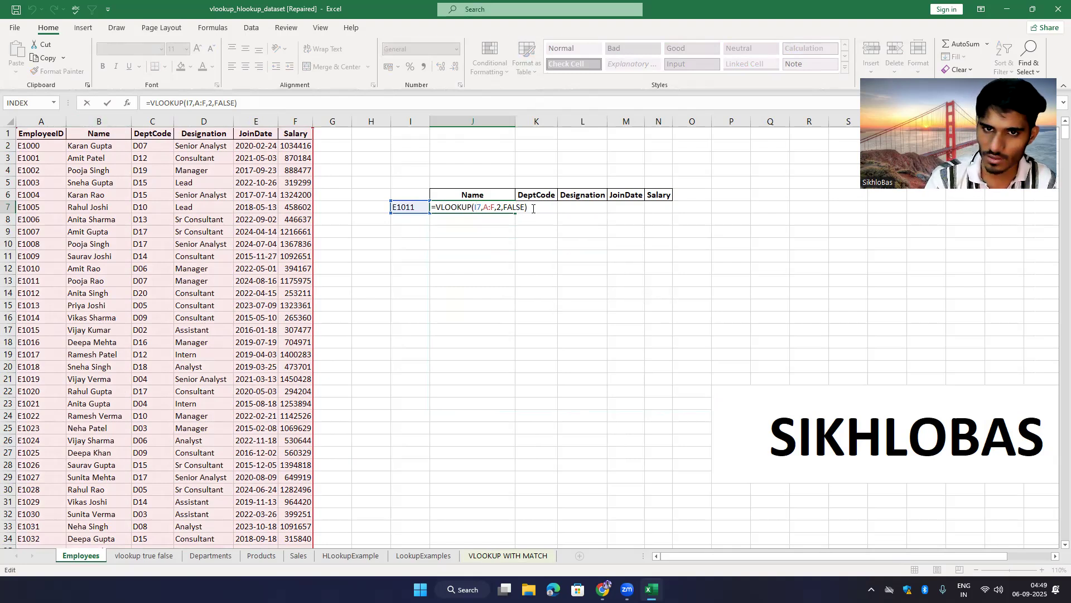
key(Return)
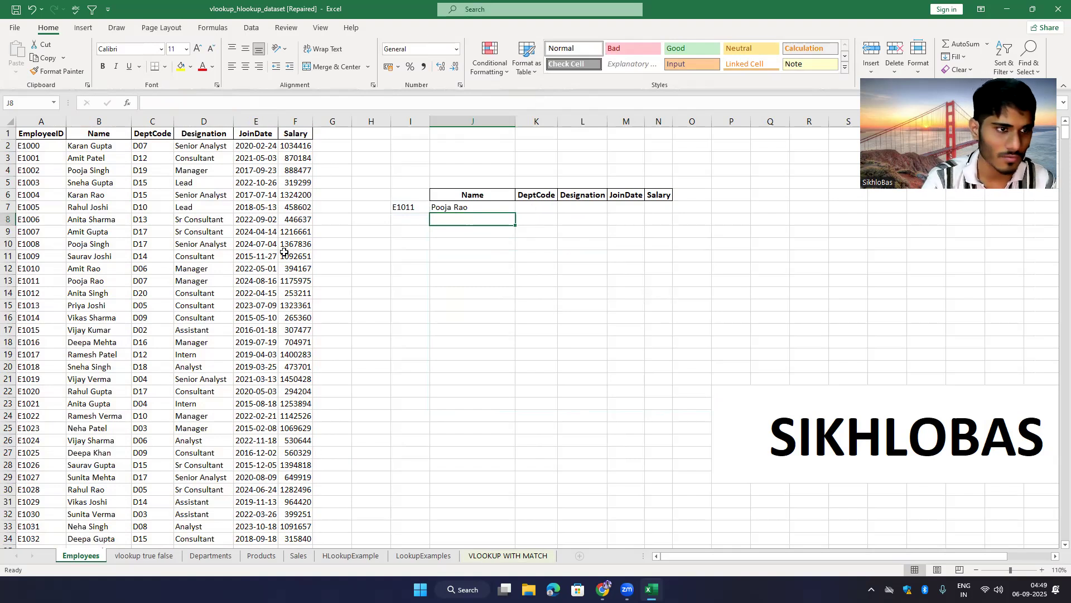
click(34, 283)
click(99, 282)
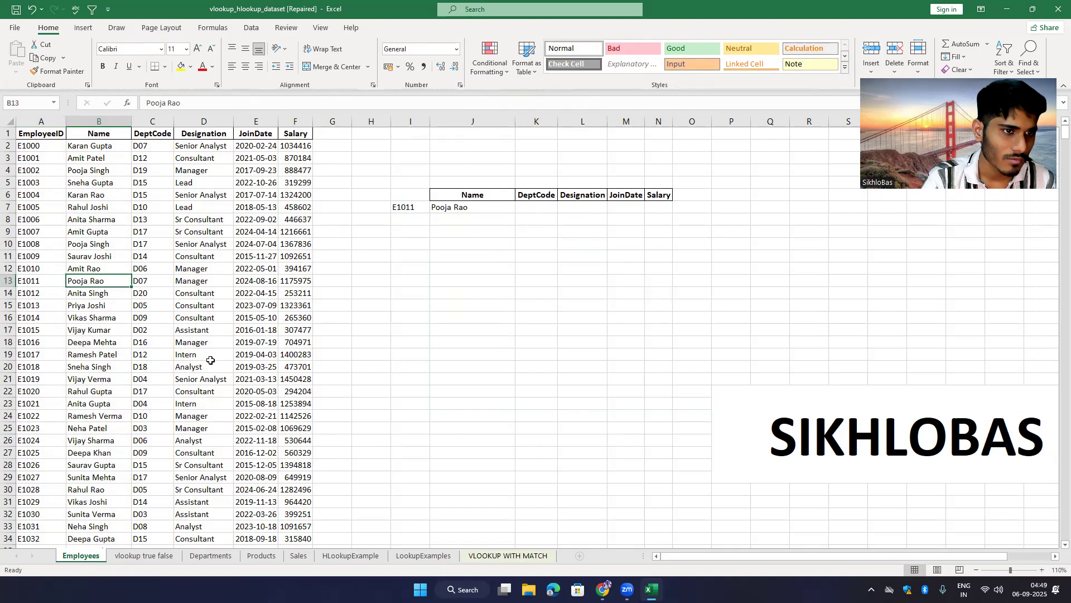
- Replace the lookup ID in I7 with a copy of the employee ID in A5
click(409, 205)
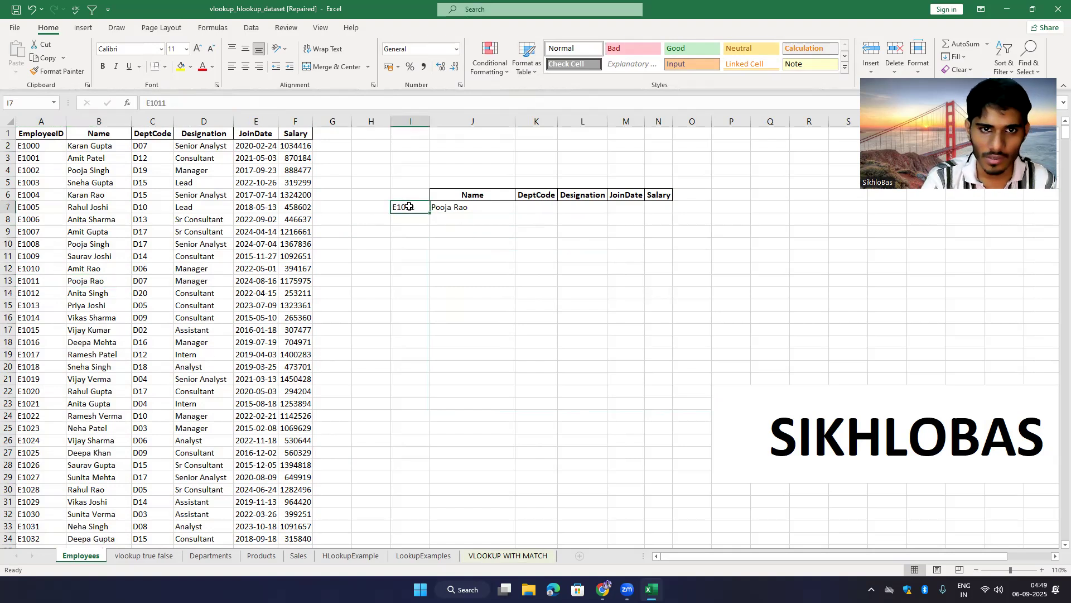
click(44, 183)
click(36, 56)
click(410, 208)
click(14, 49)
click(457, 368)
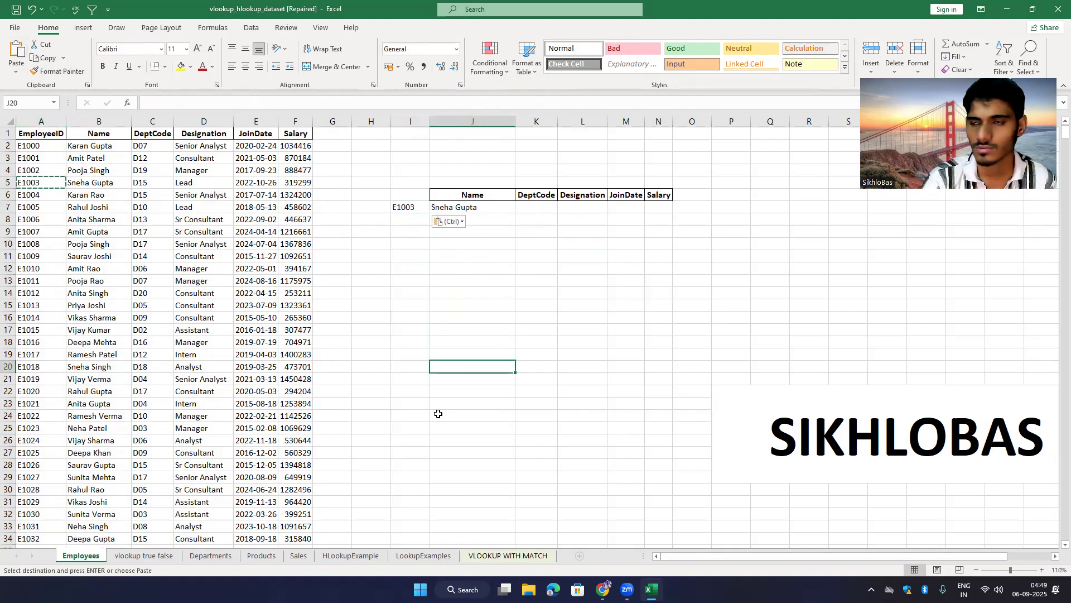
- Inspect the lookup value argument of the VLOOKUP in J7
double_click(478, 207)
click(498, 224)
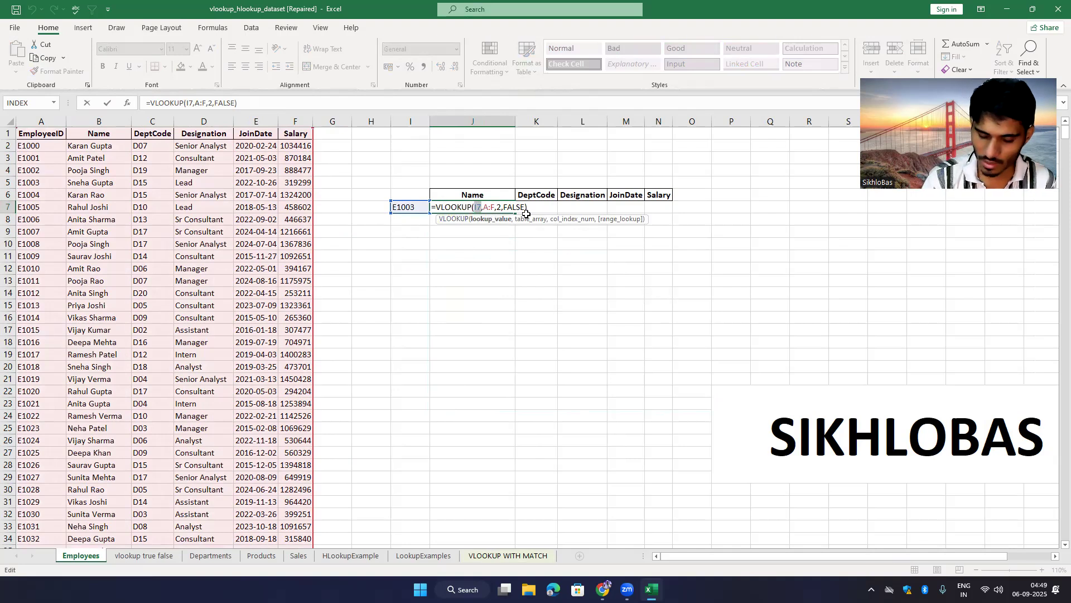
key(Return)
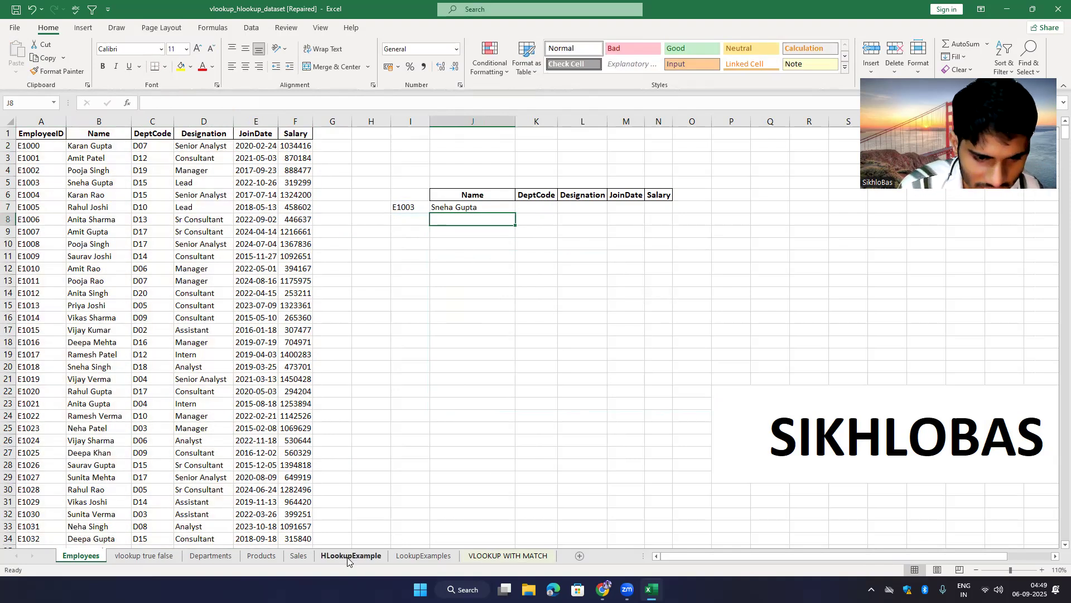
- Compare the table layouts on the HLookupExample, vlookup true false and Employees sheets
click(351, 555)
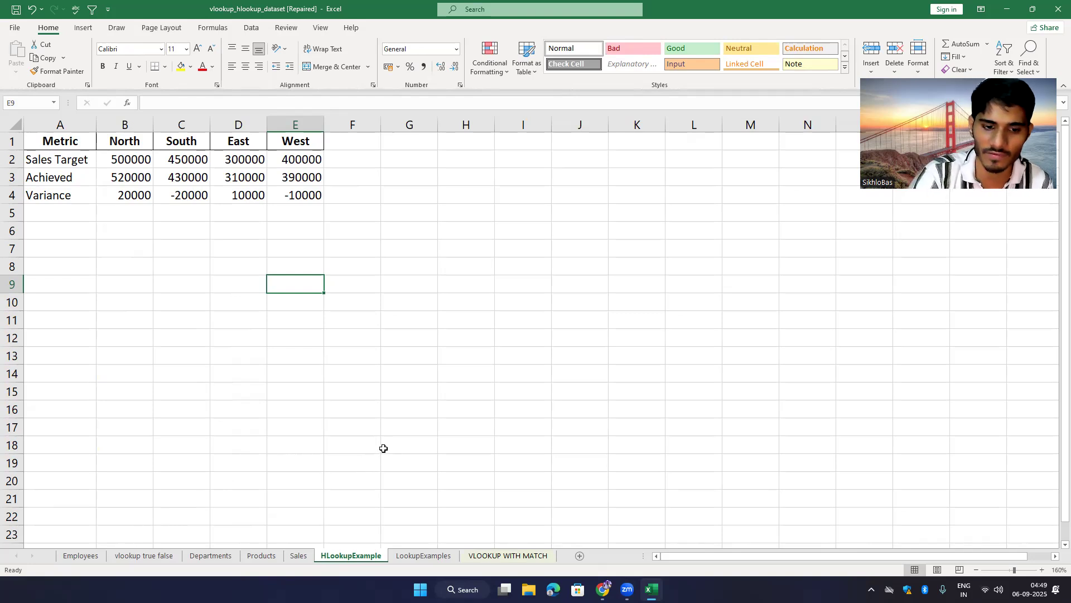
click(123, 556)
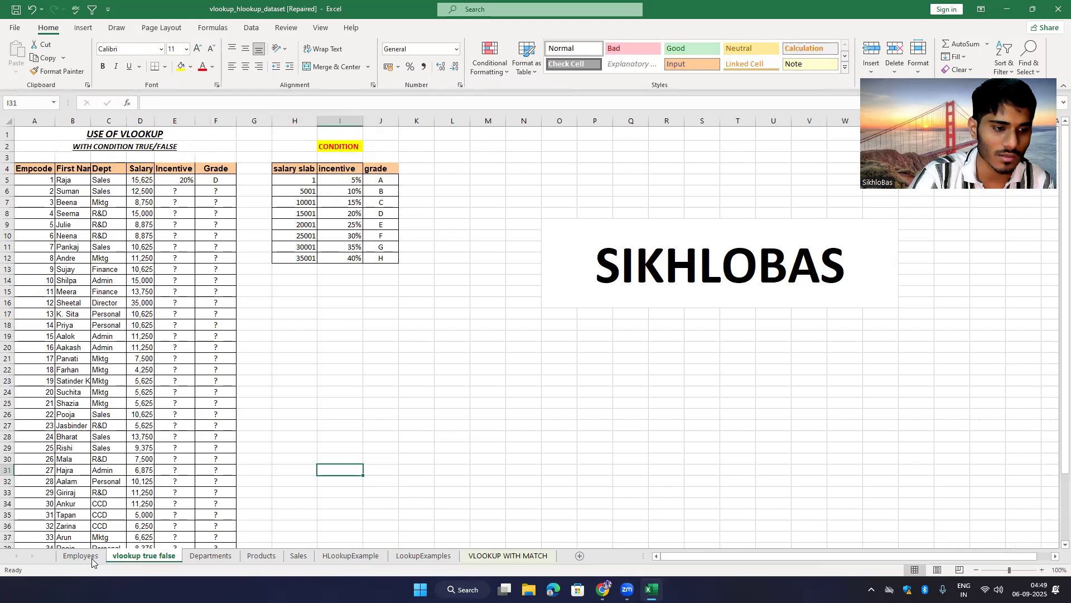
click(81, 557)
drag(36, 130, 304, 549)
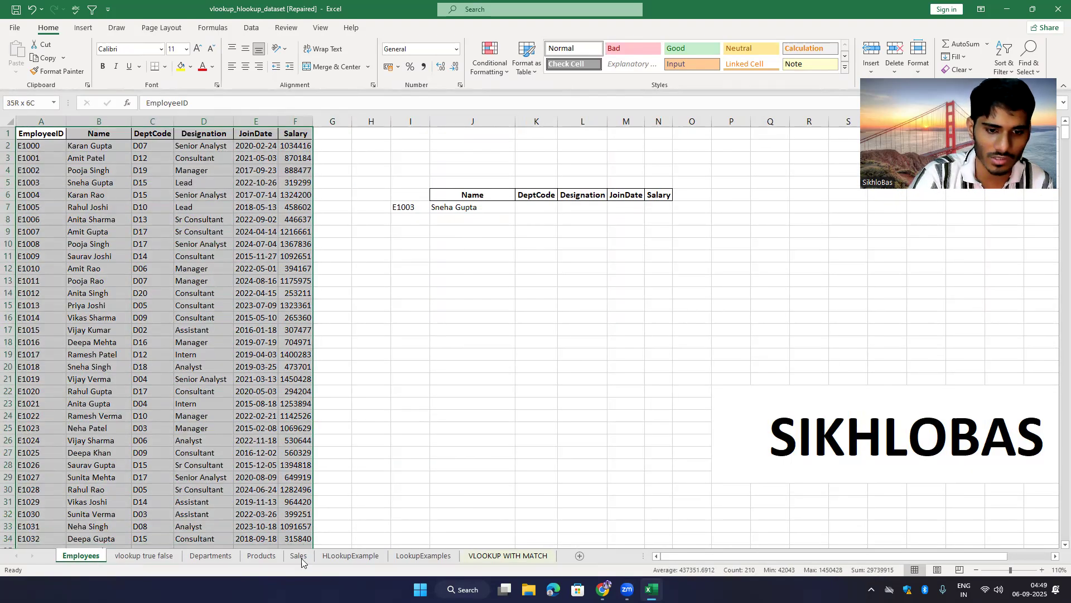
- On the HLookupExample sheet, copy the header row A1:E1 to the range starting at G8
click(352, 556)
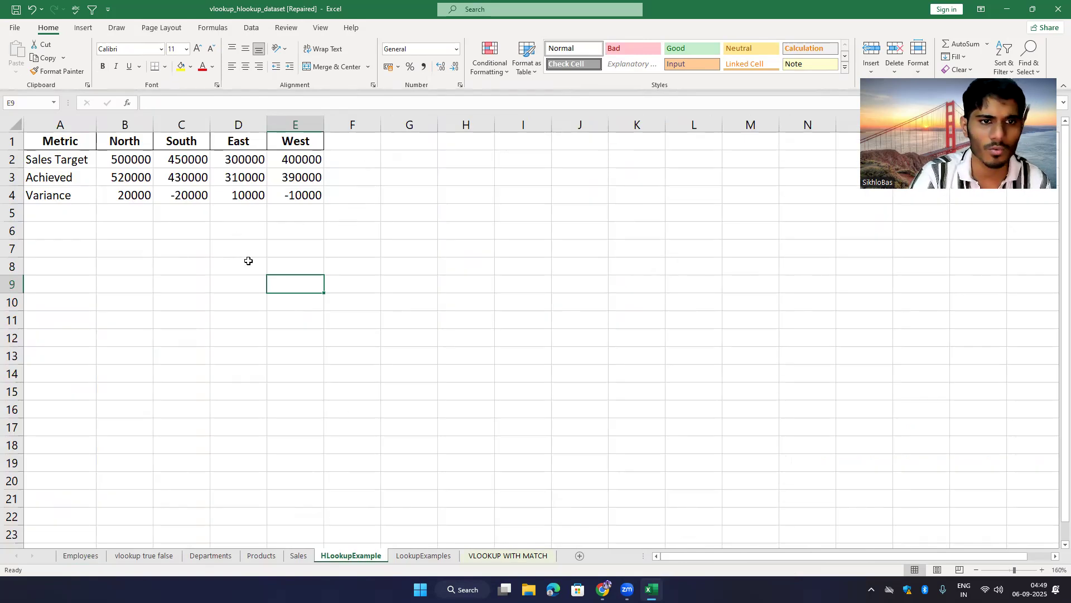
drag(62, 141, 296, 142)
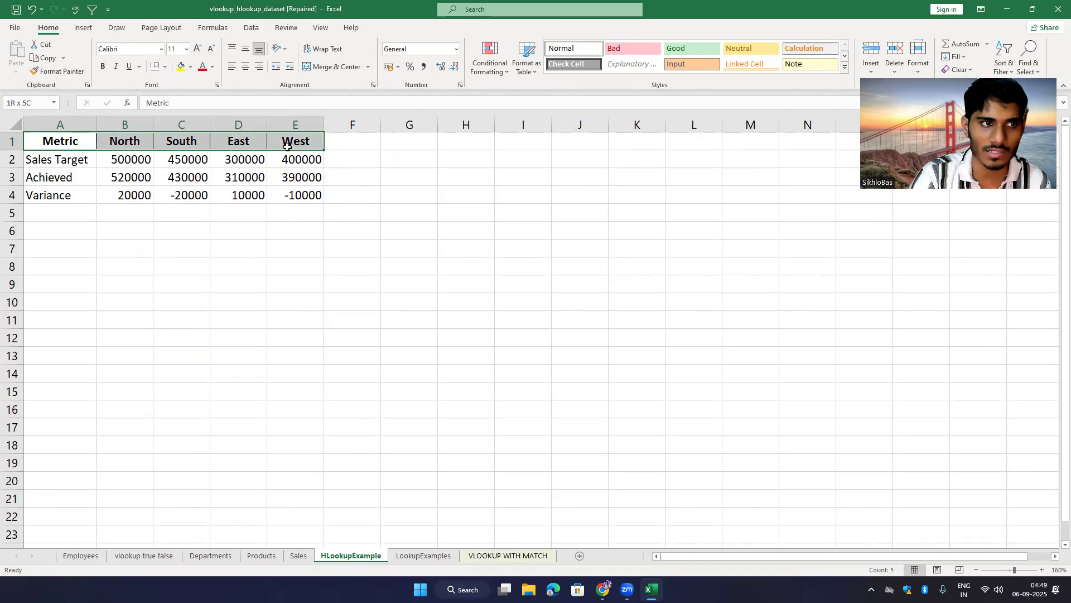
click(41, 58)
click(413, 267)
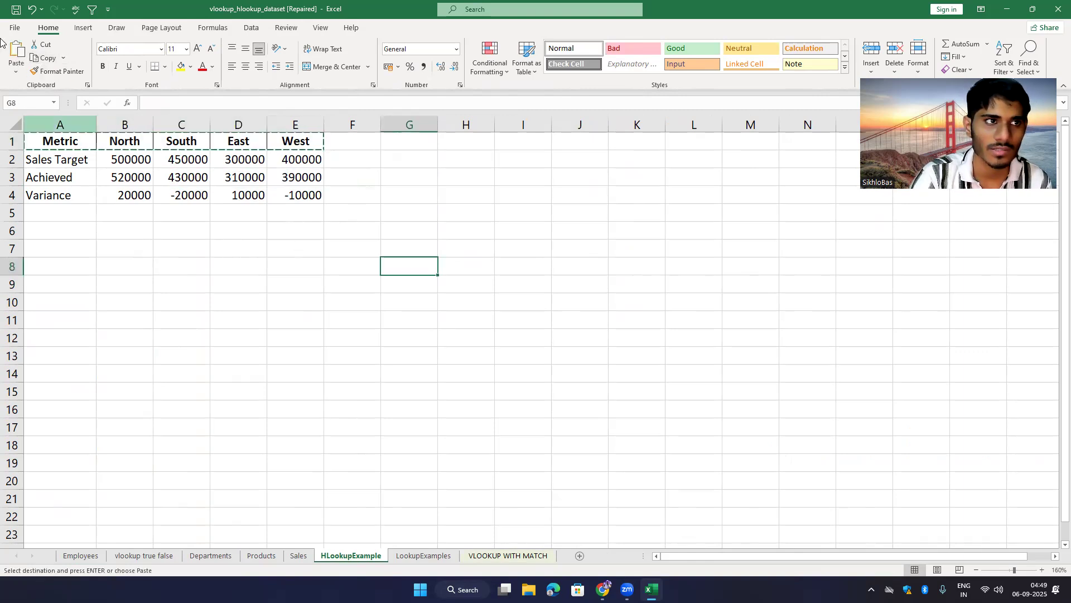
click(17, 56)
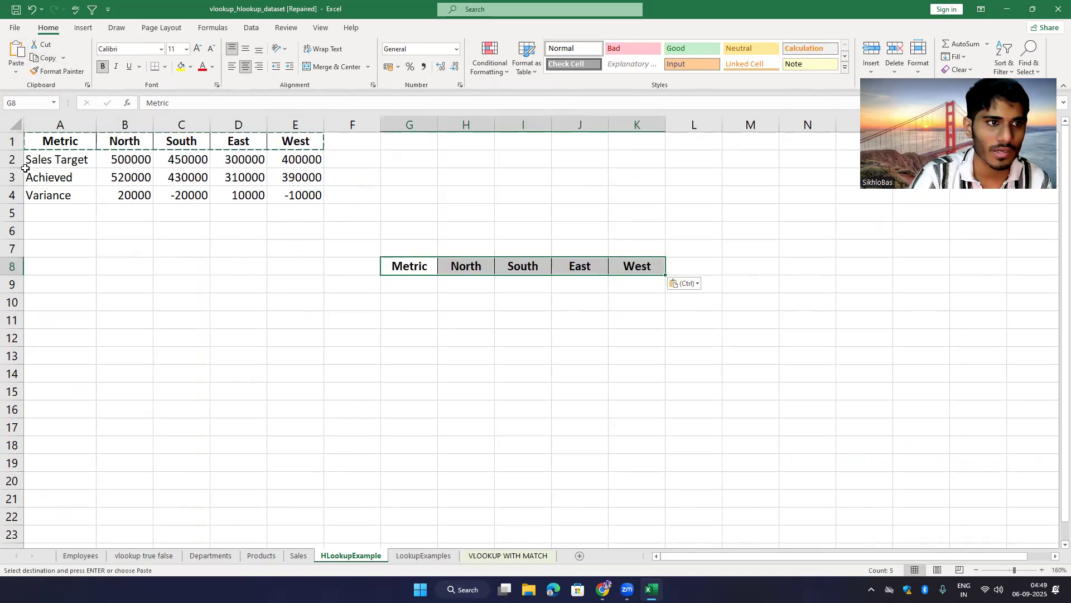
- Copy the Variance label from A4 into G9 under the Metric heading
click(58, 193)
click(44, 58)
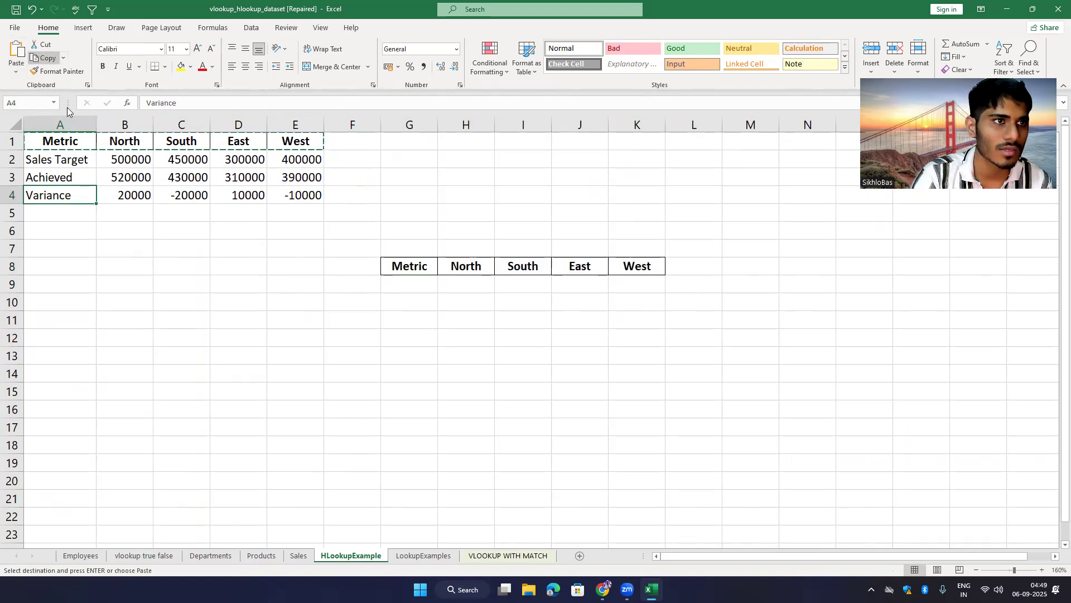
click(412, 284)
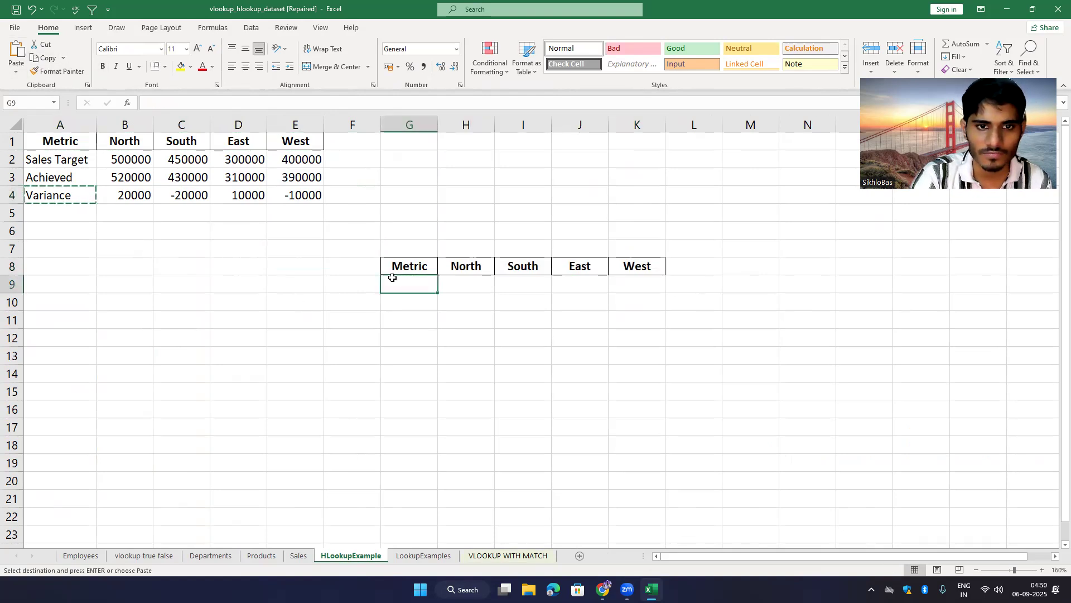
click(16, 55)
drag(468, 237, 499, 262)
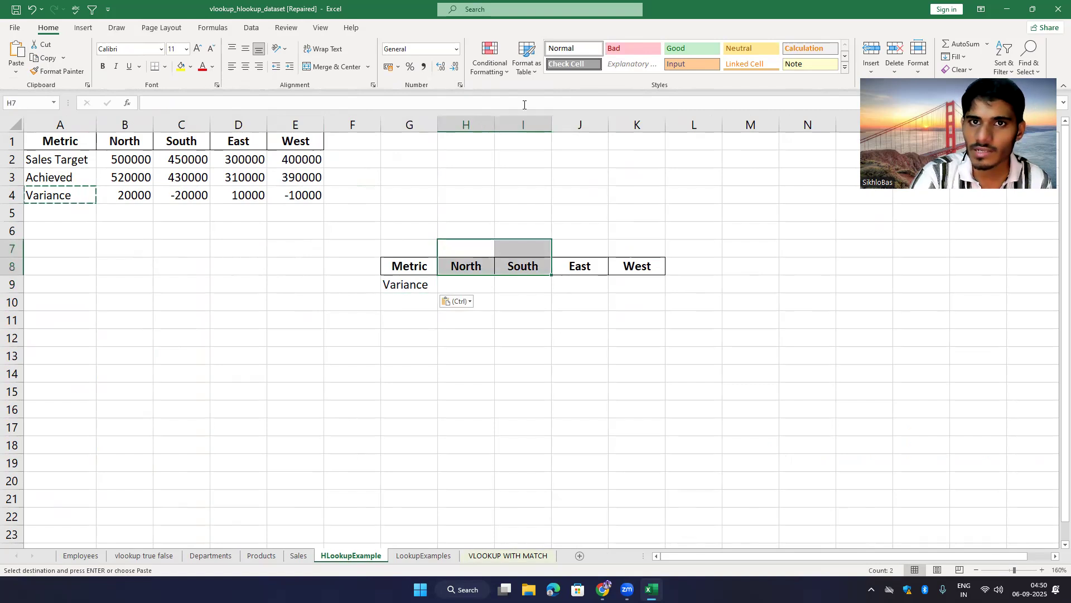
- Begin an HLOOKUP formula in J9 under the East heading
click(588, 288)
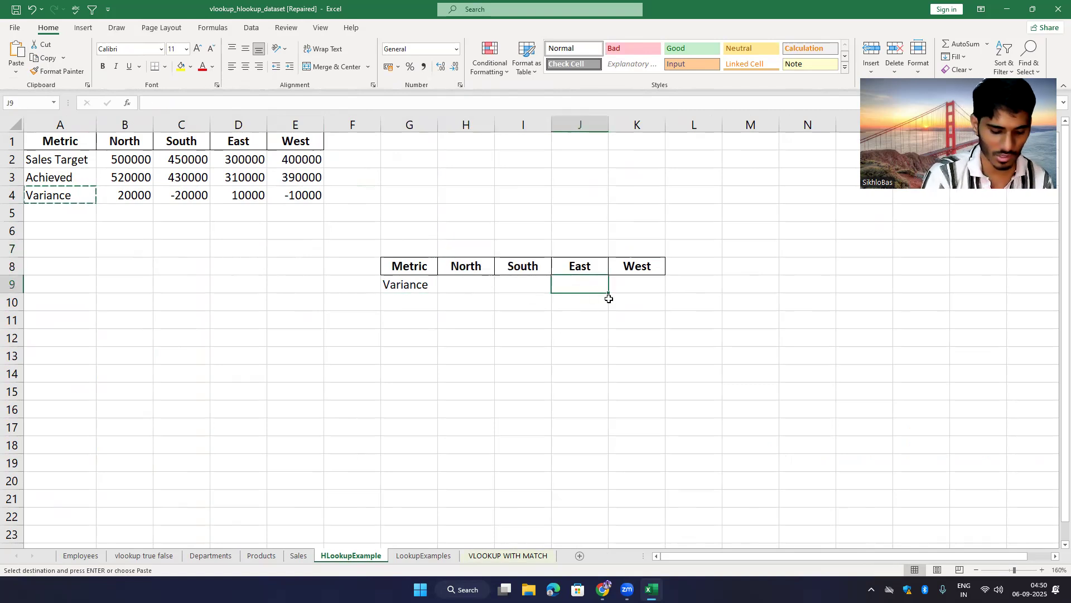
text(=HL)
double_click(607, 300)
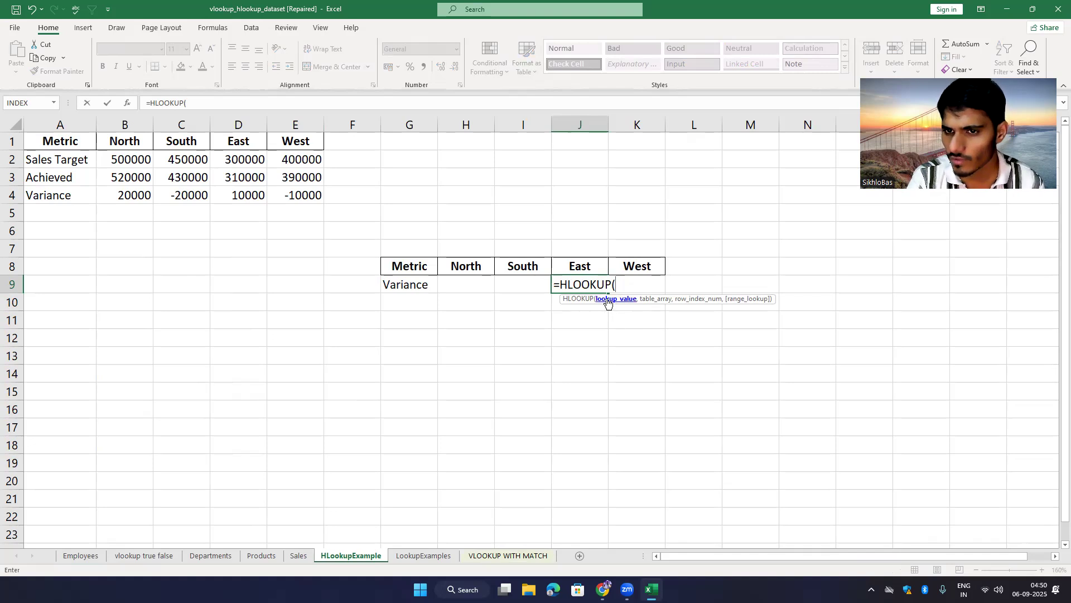
- Try G9 as the HLOOKUP lookup value with A1:E4 as the table array
click(433, 291)
text(,)
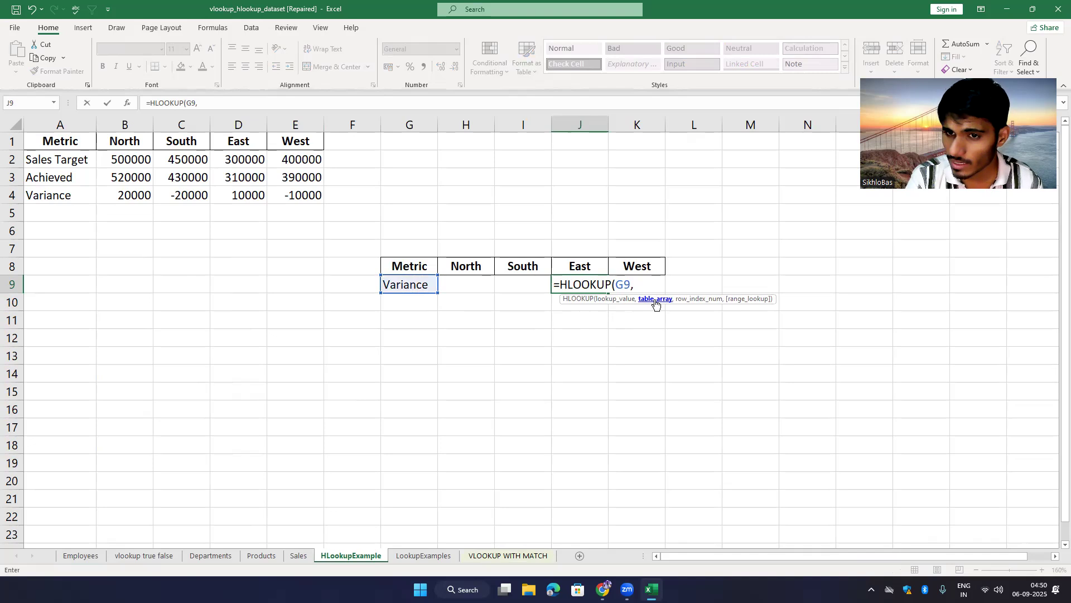
drag(63, 144, 301, 198)
text(,)
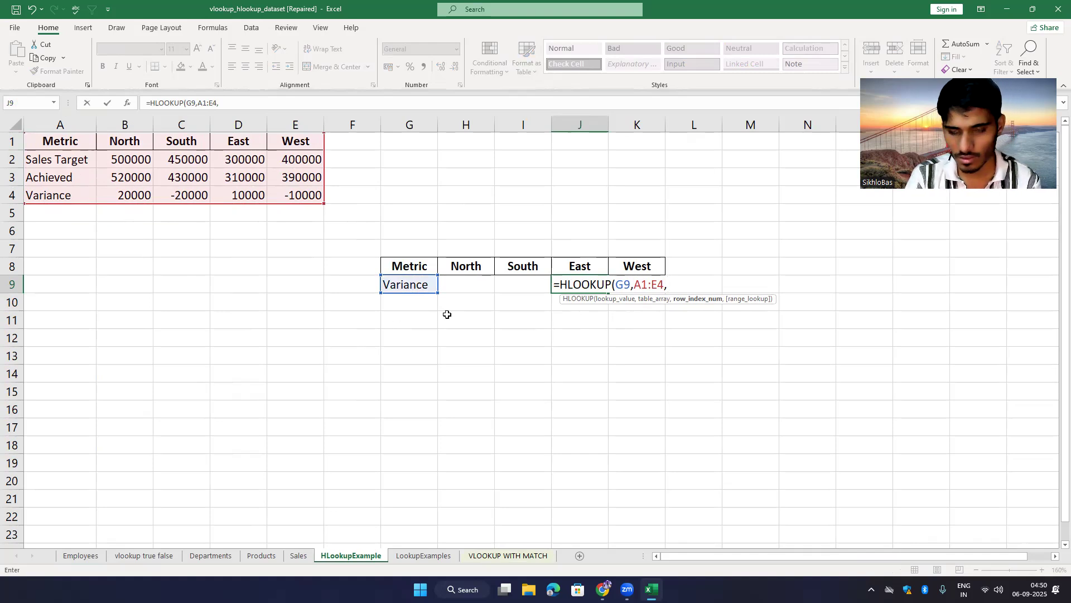
- Clear the HLOOKUP arguments, set the lookup value to the East heading in J8 and proceed to the table array
key(BackSpace)
key(BackSpace)
key(BackSpace)
key(BackSpace)
key(BackSpace)
key(BackSpace)
key(BackSpace)
key(BackSpace)
key(BackSpace)
key(BackSpace)
key(BackSpace)
key(BackSpace)
key(Tab)
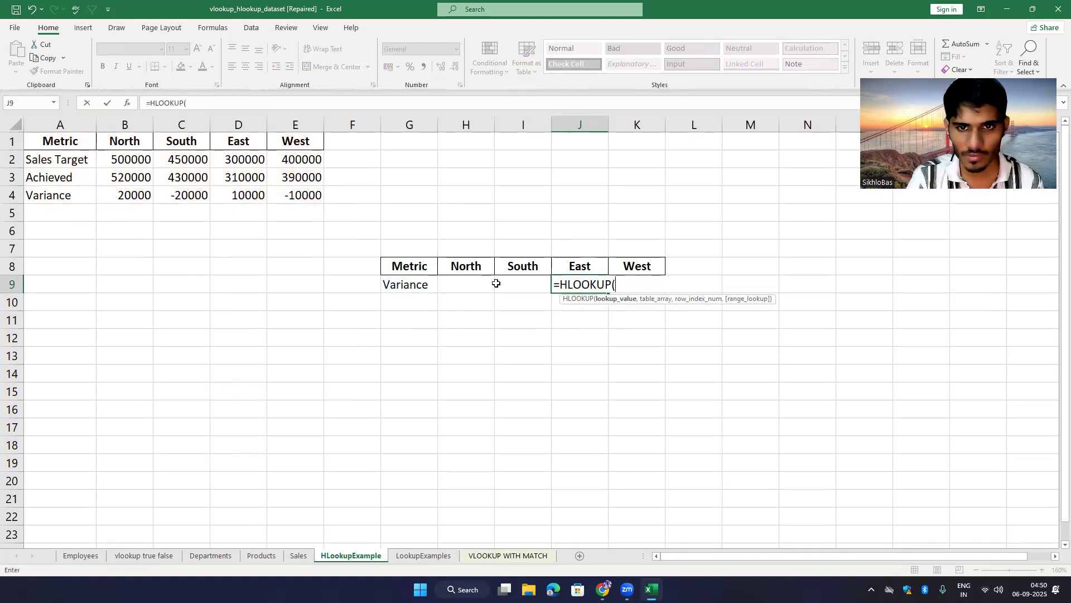
click(583, 270)
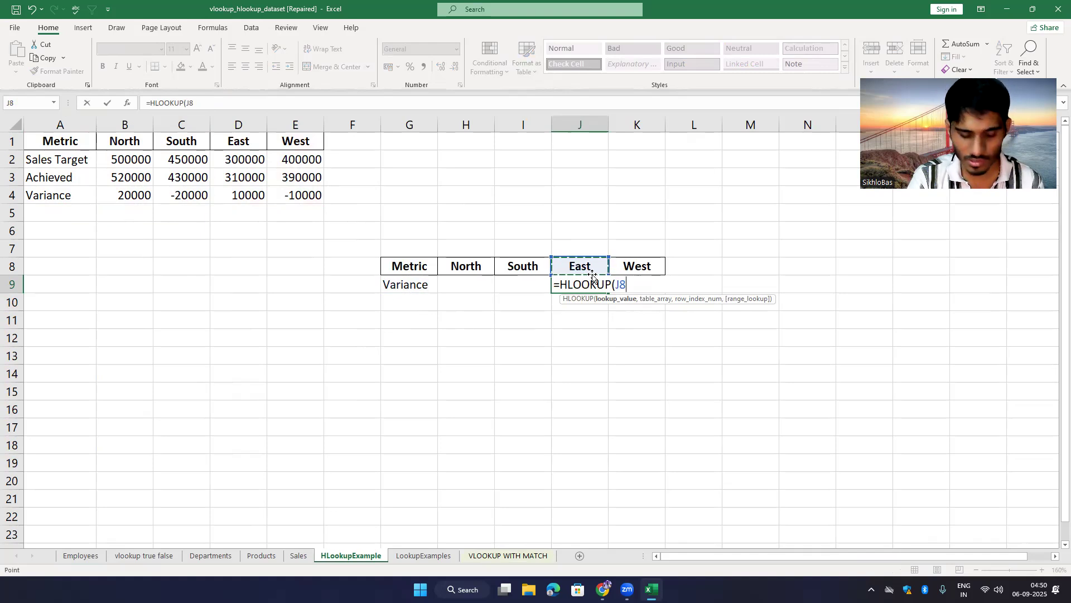
text(,)
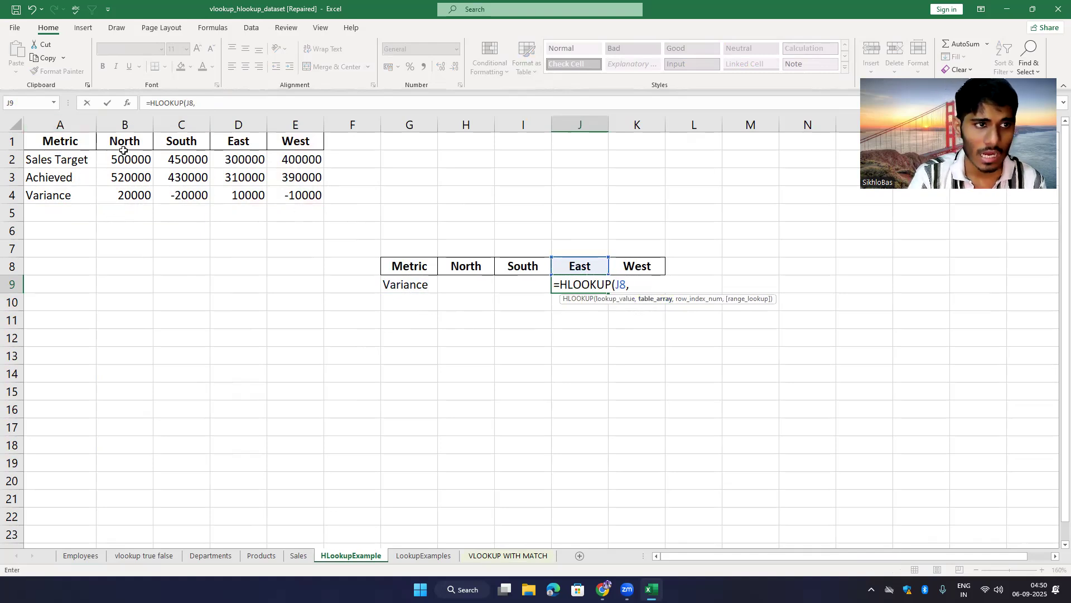
- Complete the East HLOOKUP in J9 with table array A1:E4, row index 4 and FALSE for an exact match
drag(57, 140, 282, 199)
text(,)
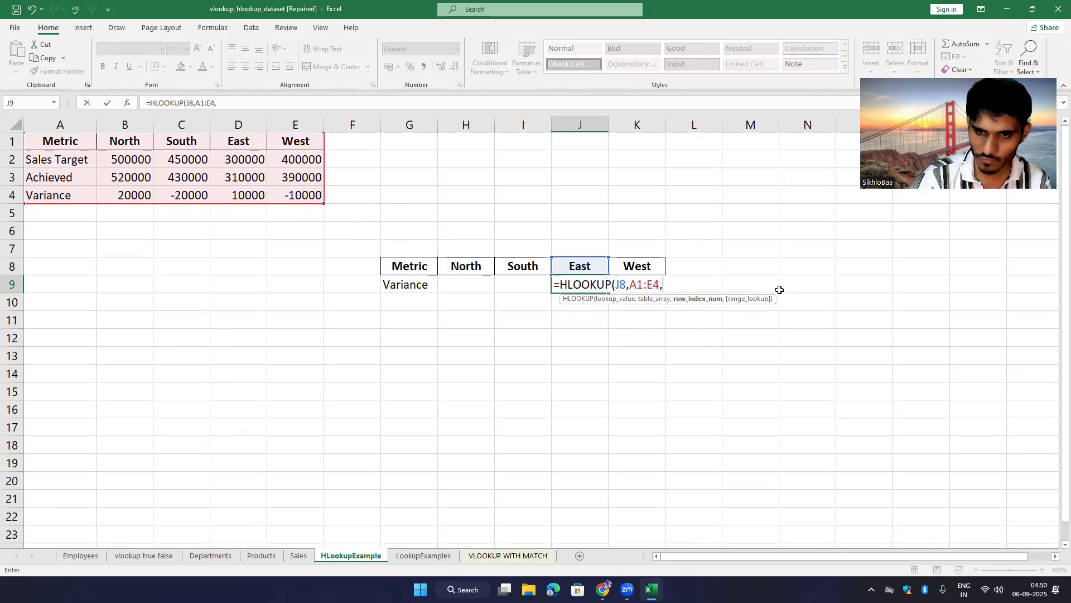
text(,)
key(Down)
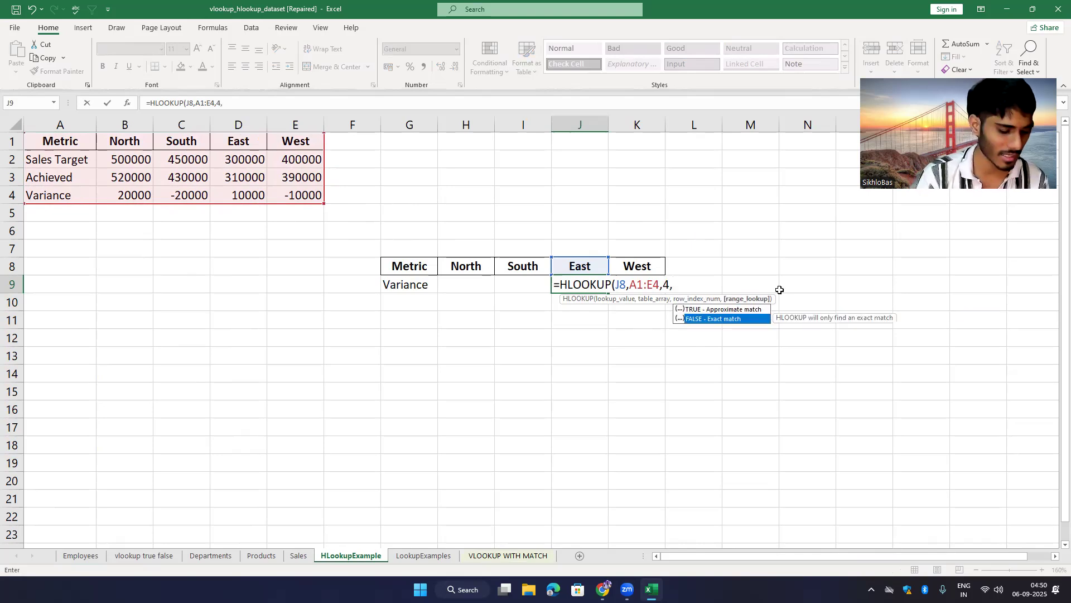
key(Tab)
key(Return)
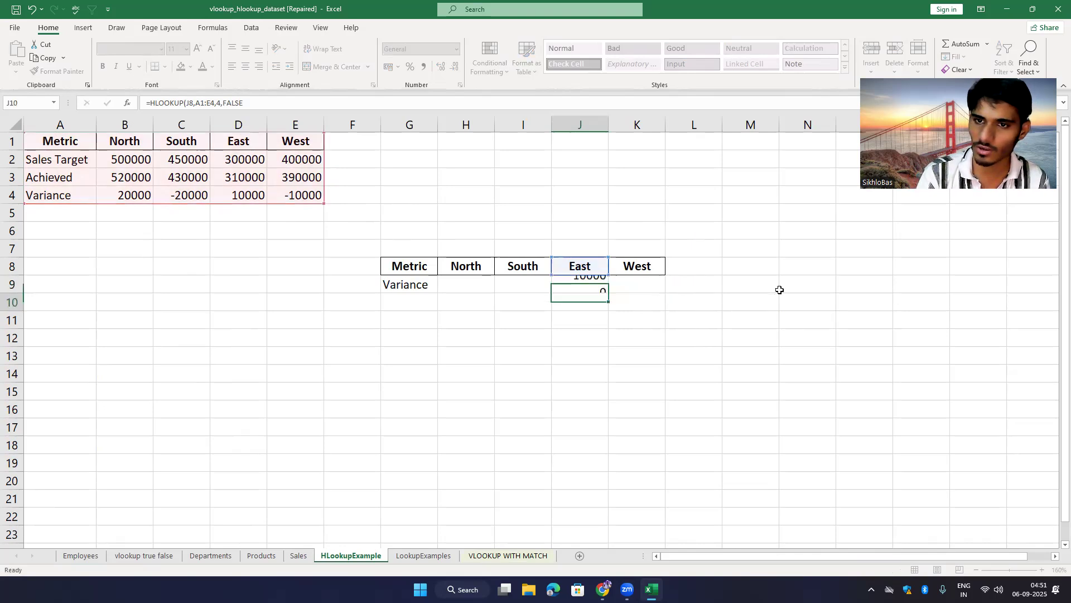
- Check the HLOOKUP result in J9 against the Variance row and East column of the source table
drag(70, 197, 247, 195)
drag(240, 141, 247, 194)
click(231, 195)
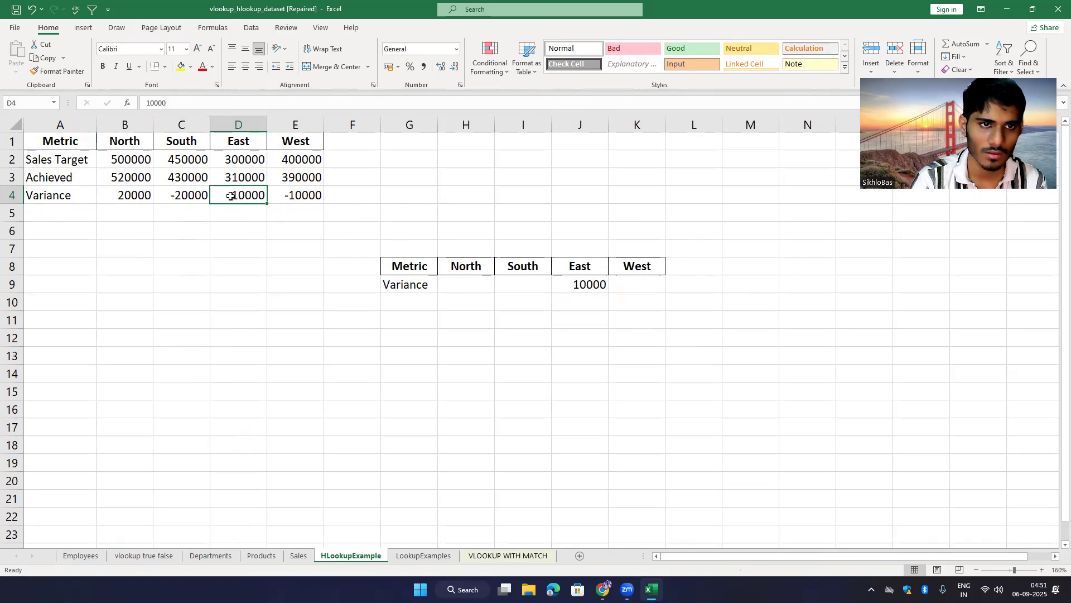
click(514, 320)
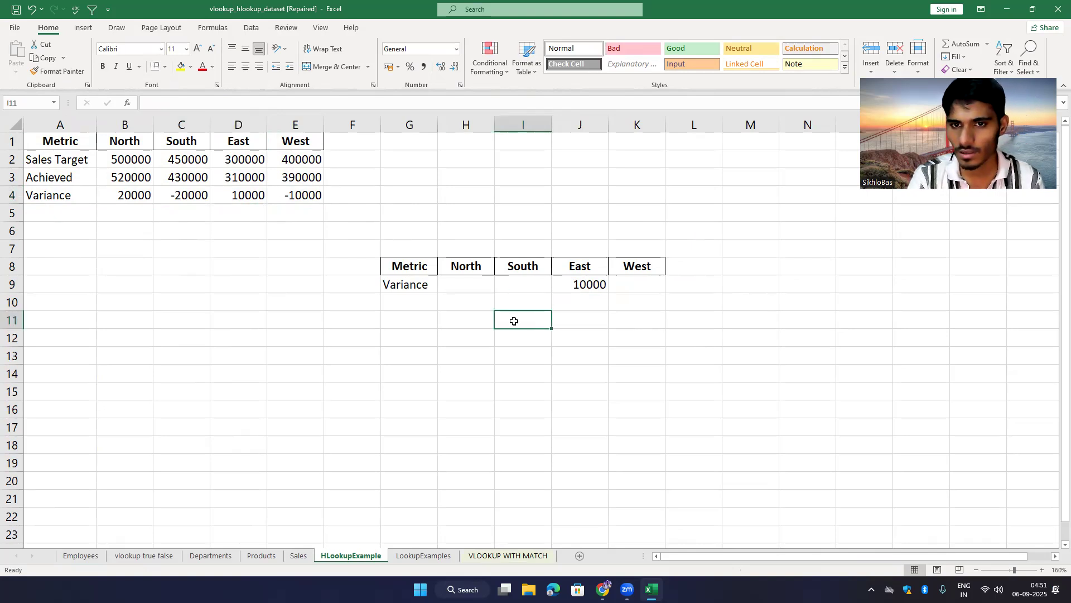
click(582, 285)
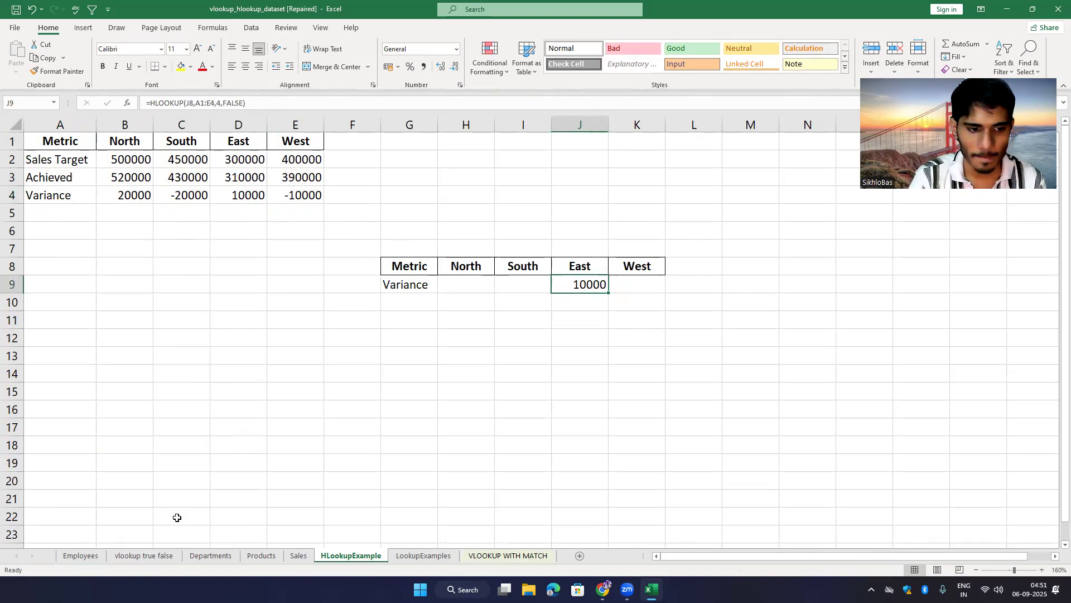
- Review the exact-match FALSE argument of the VLOOKUP formula in J7 on the Employees sheet
click(144, 556)
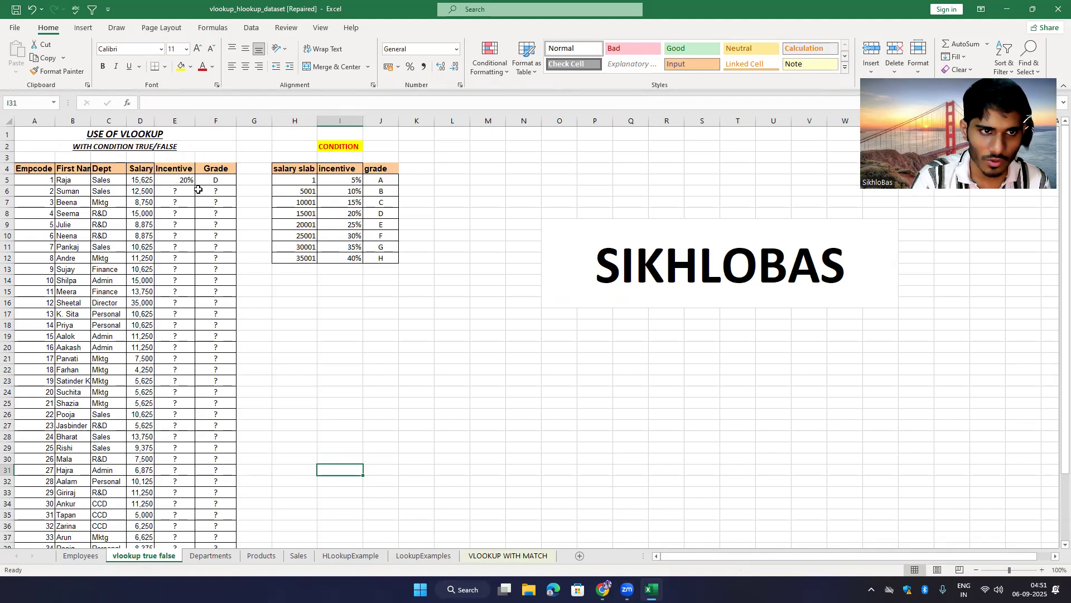
click(81, 556)
double_click(442, 207)
click(621, 219)
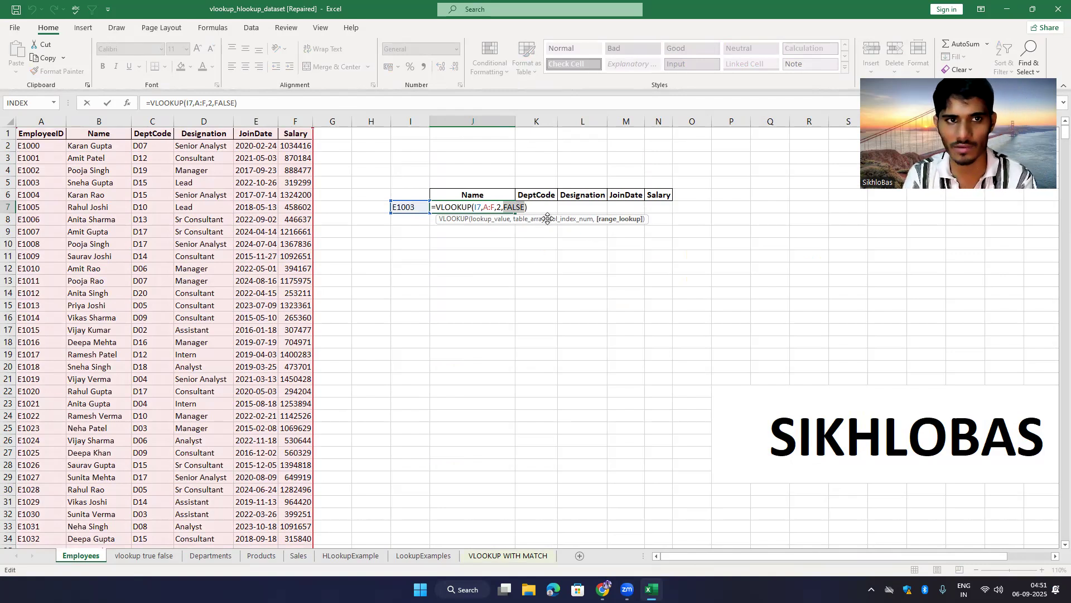
key(Return)
- Clear the Incentive and Grade entries in E5:F13 on the vlookup true false sheet
click(144, 556)
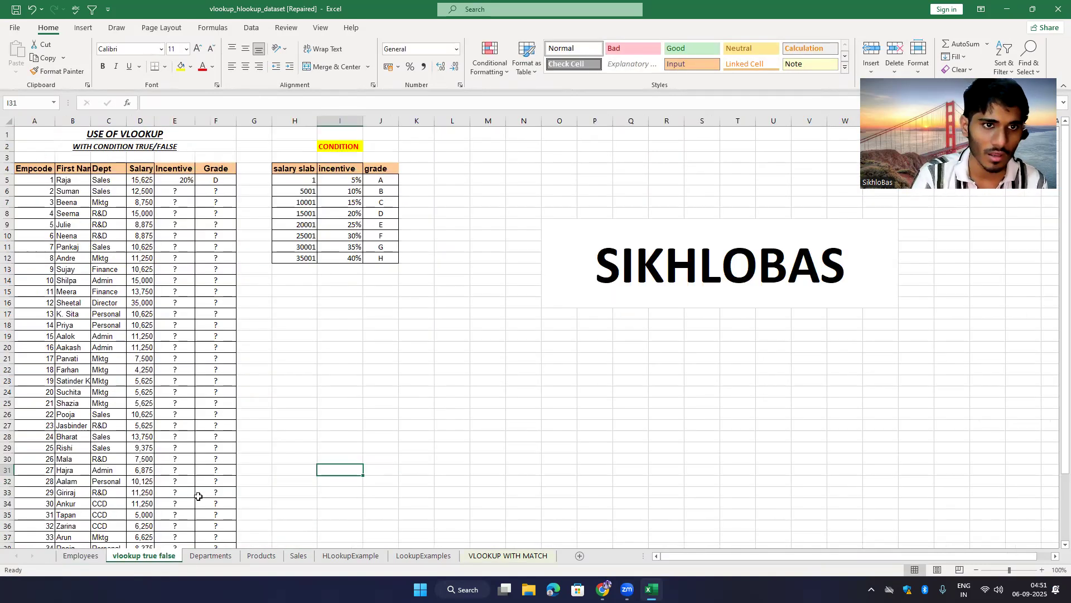
drag(175, 180, 220, 275)
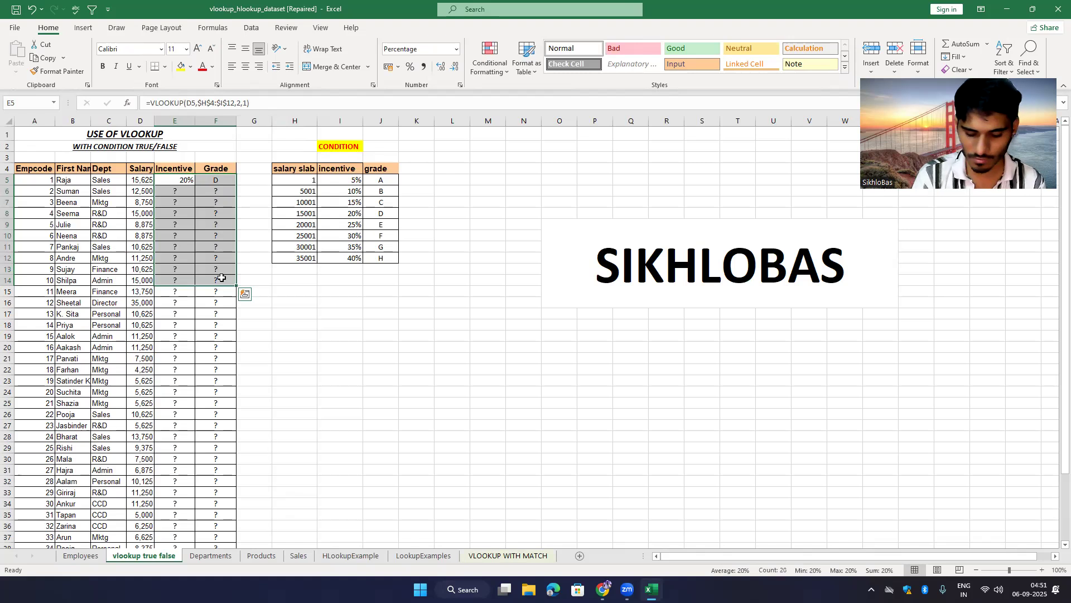
key(shift+Down)
drag(175, 180, 215, 264)
key(Delete)
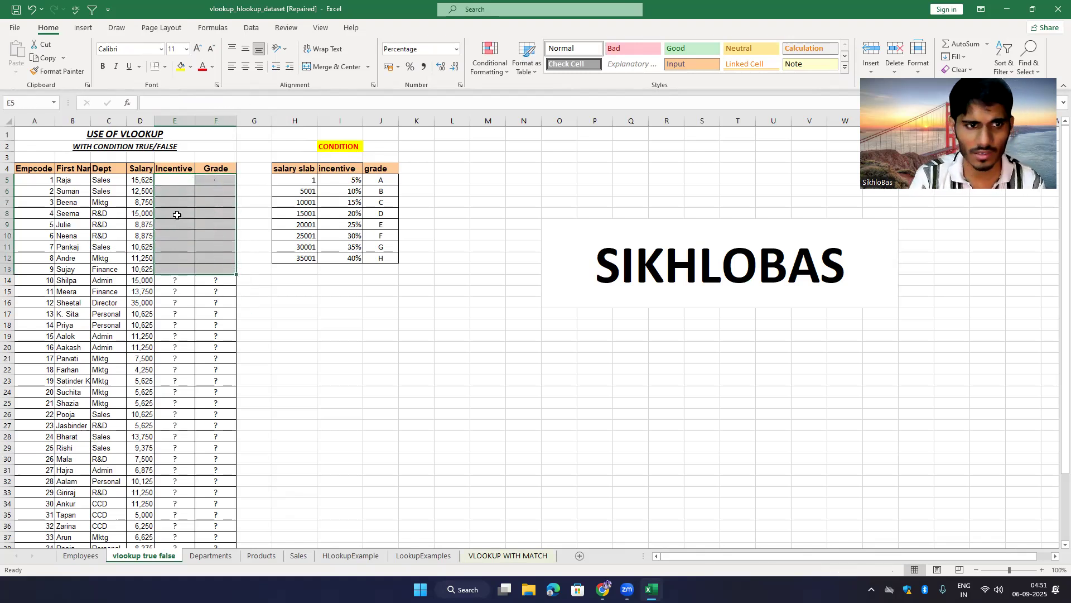
- Examine the employee table's columns from Empcode to Grade and the salary slab, incentive and grade condition table in H4:J12
click(174, 179)
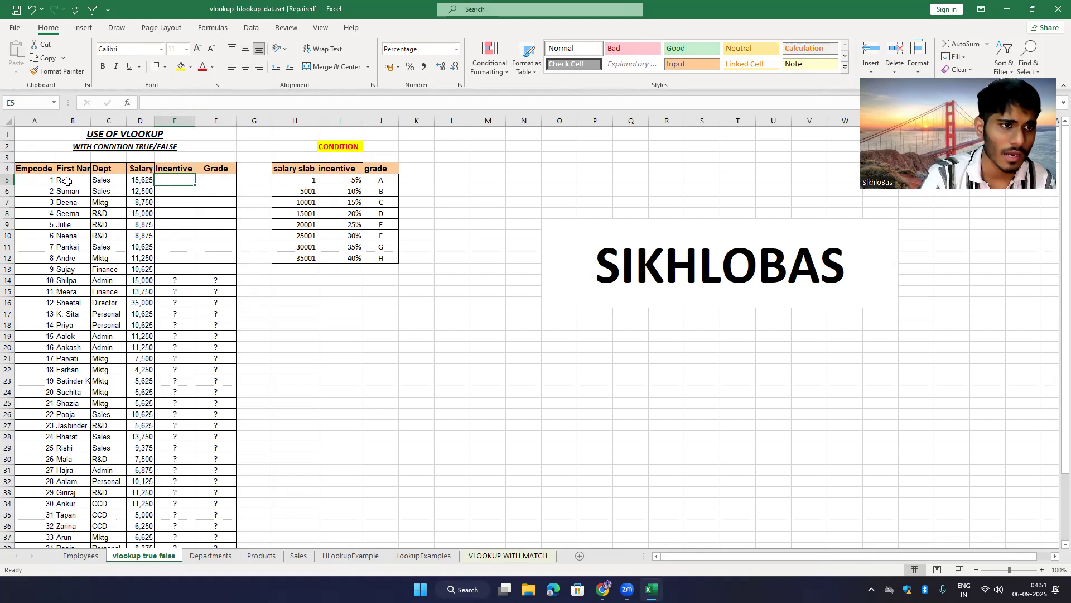
drag(37, 170, 140, 259)
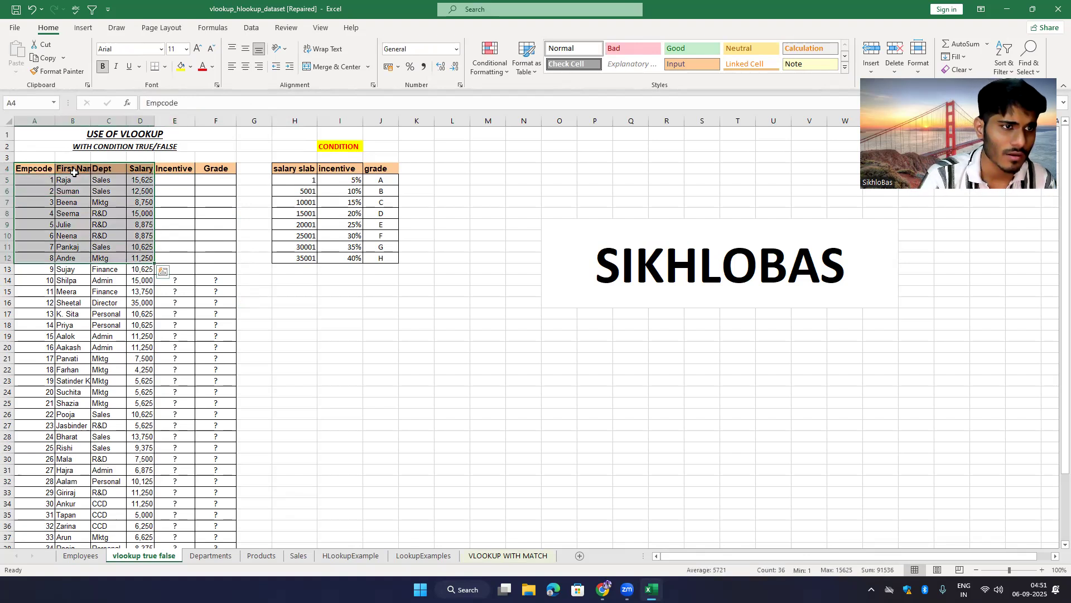
drag(72, 171, 75, 224)
drag(104, 176, 107, 258)
drag(140, 176, 143, 237)
drag(177, 170, 176, 238)
drag(222, 172, 225, 247)
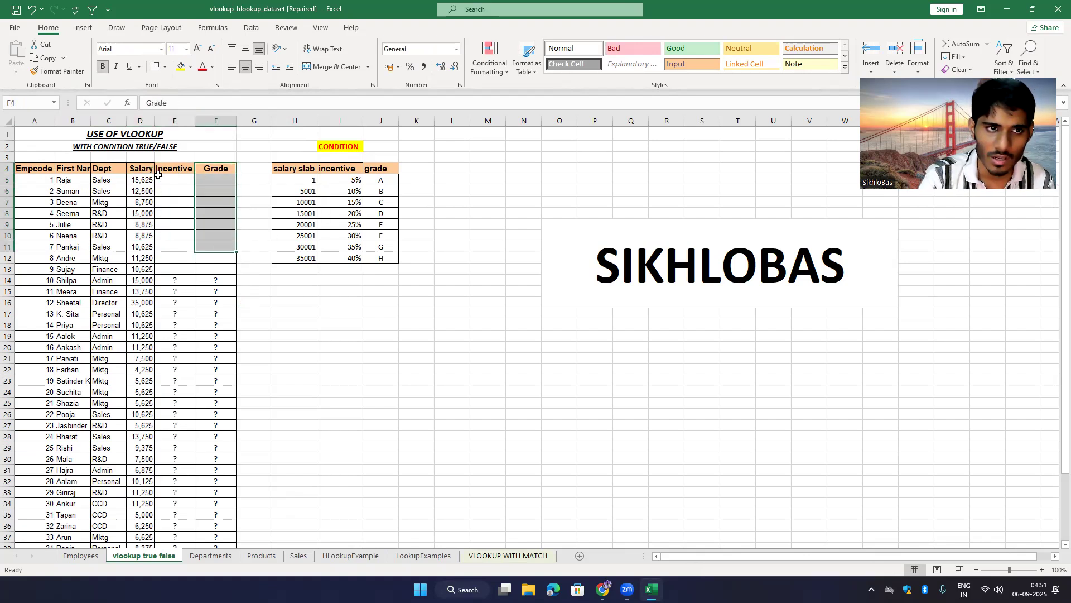
drag(276, 169, 381, 258)
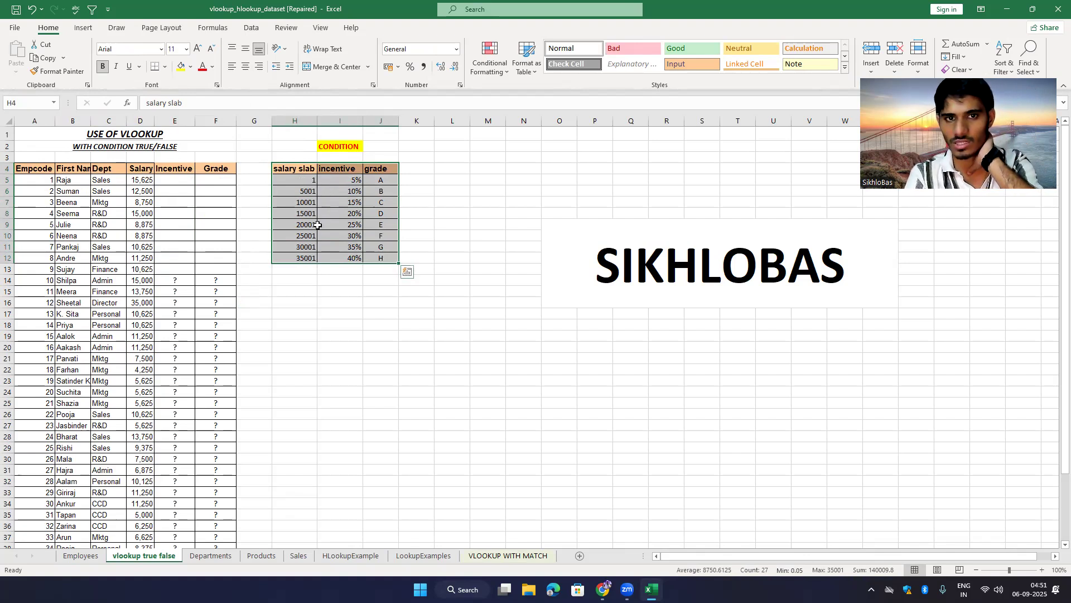
drag(379, 183, 381, 224)
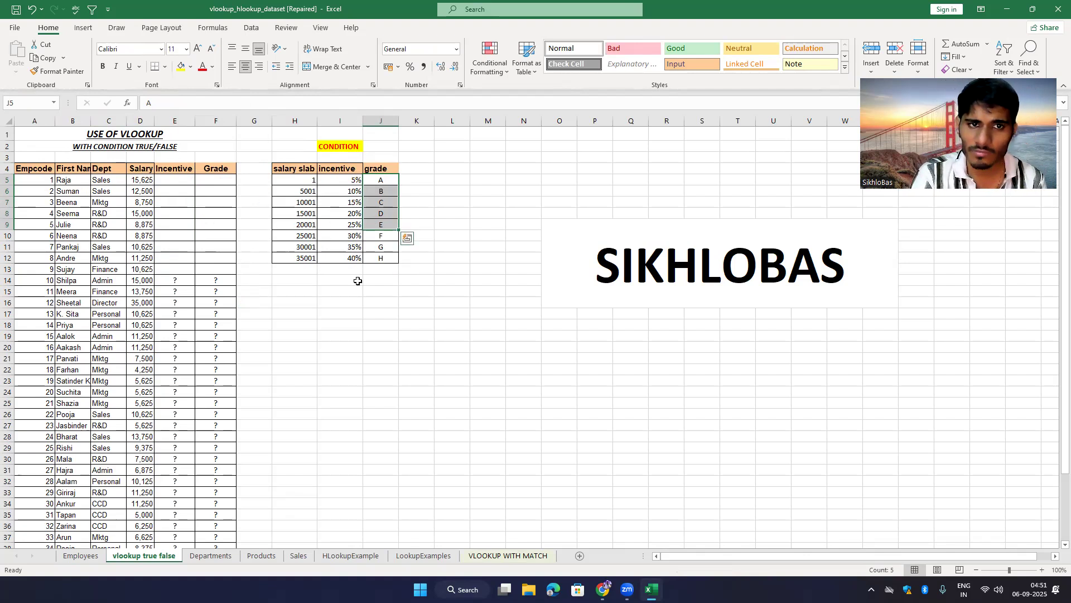
drag(292, 292, 352, 293)
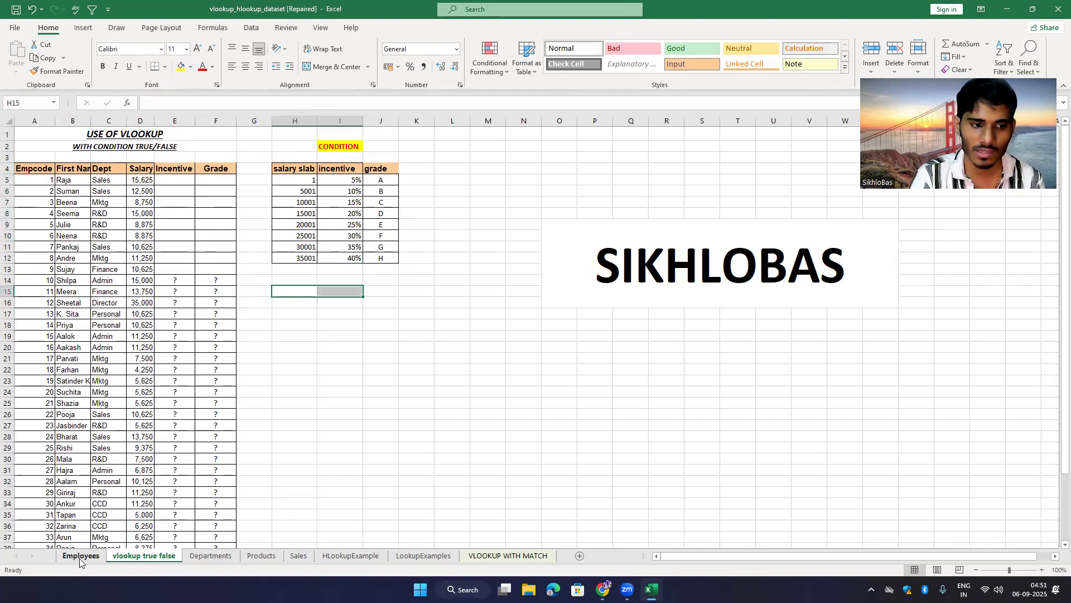
- Compare the row 10 record on the Employees sheet with the first salary slabs and their incentive on the vlookup true false sheet
click(81, 556)
drag(37, 247, 262, 244)
click(29, 246)
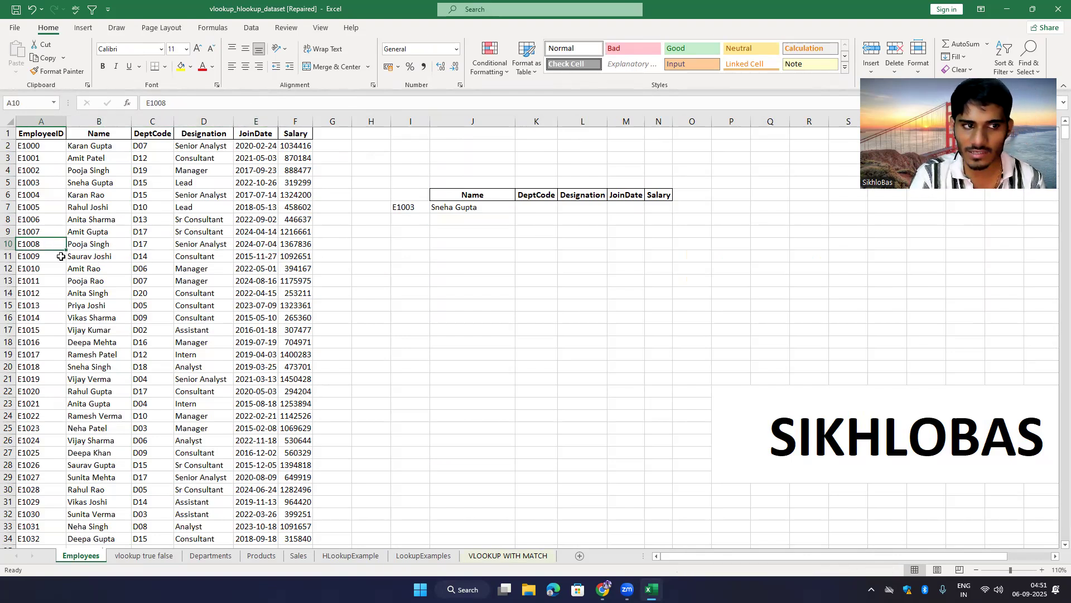
click(148, 556)
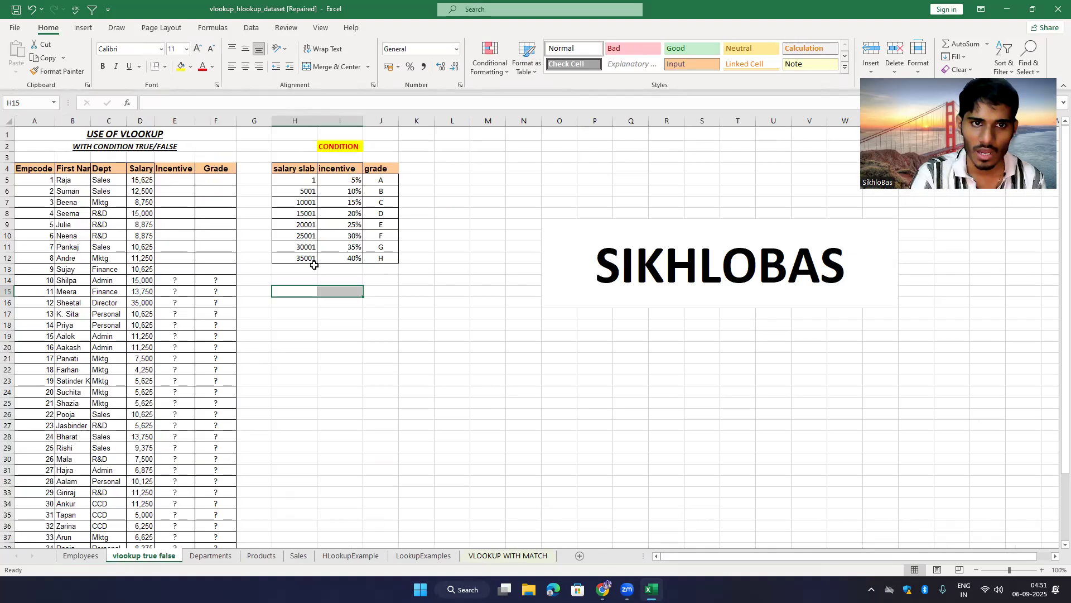
click(306, 181)
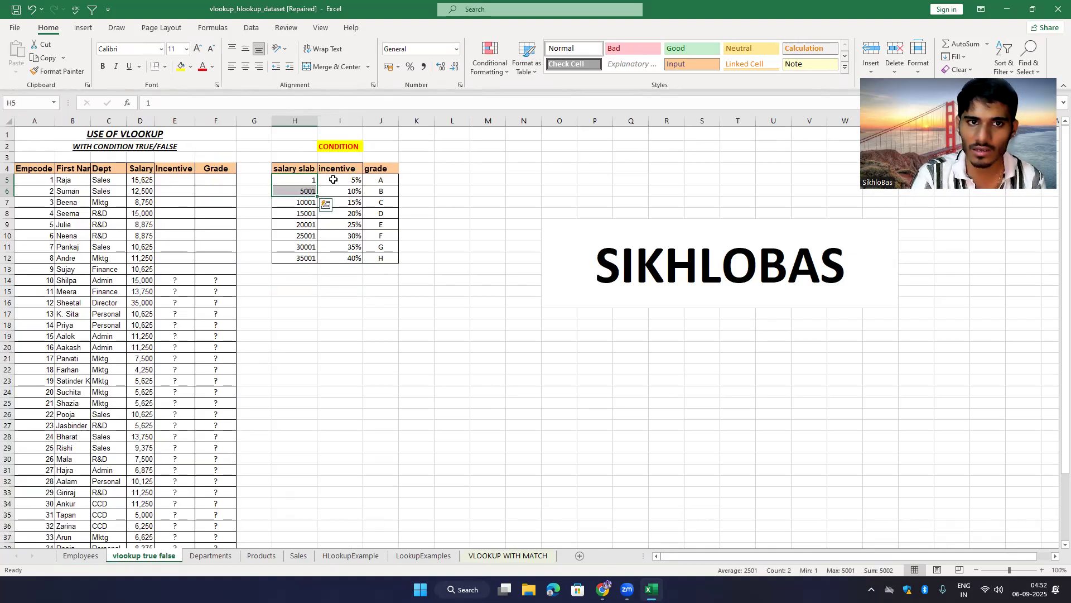
click(323, 184)
drag(305, 182, 308, 191)
click(338, 180)
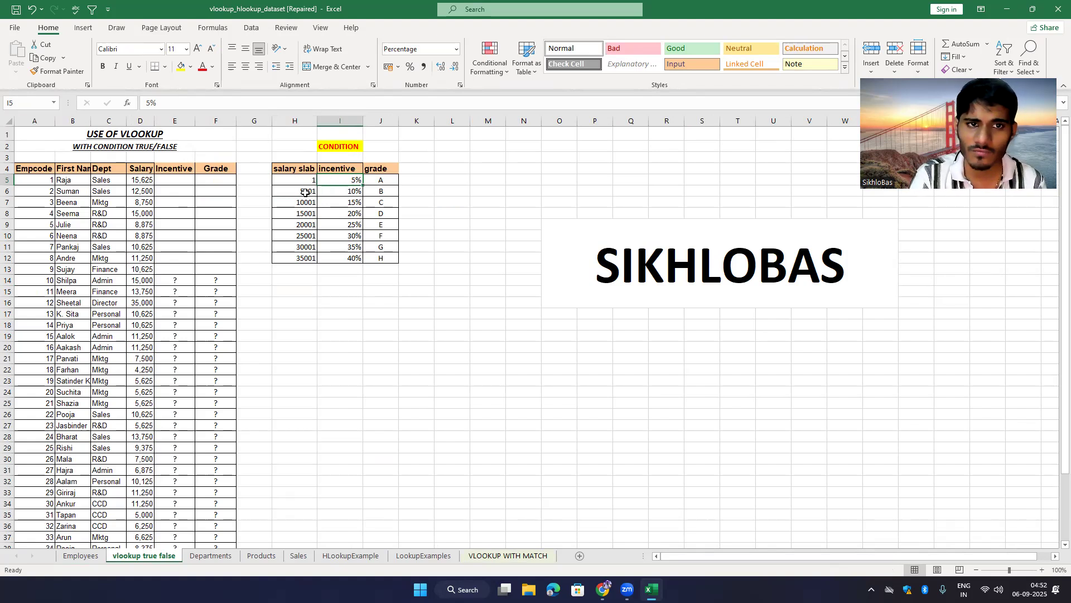
- Start a VLOOKUP in E5 with salary D5 as lookup value, H4:J12 as table array and column index 2
click(186, 180)
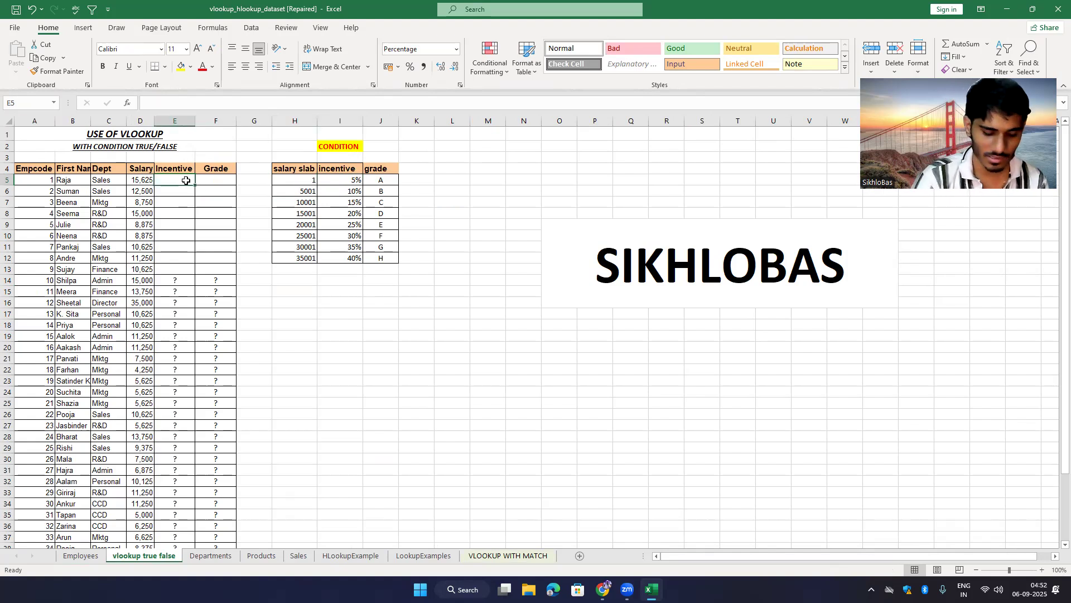
text(=VLOOKUP()
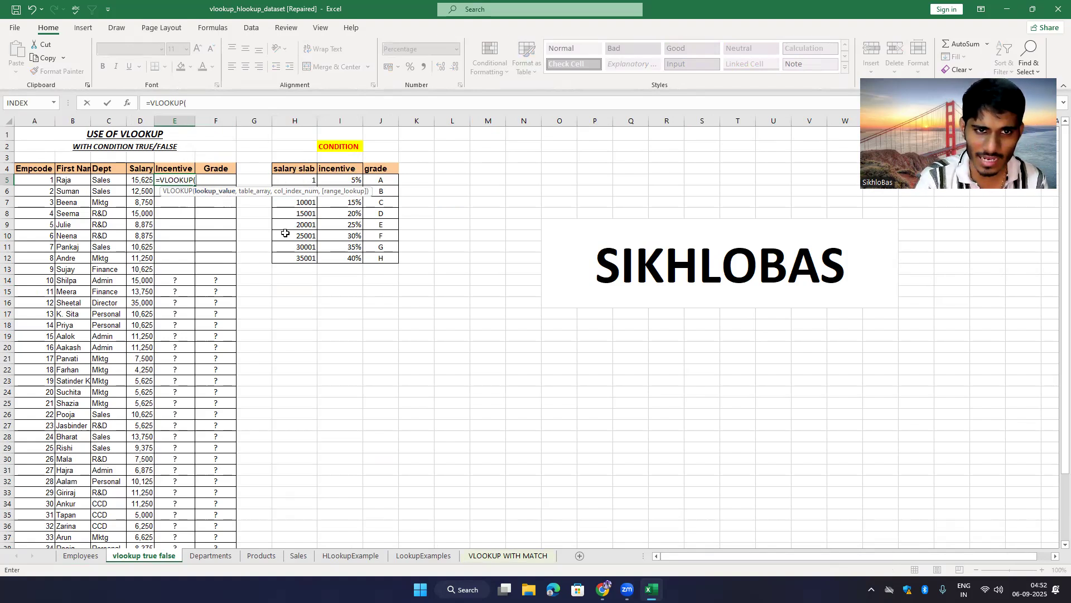
click(129, 180)
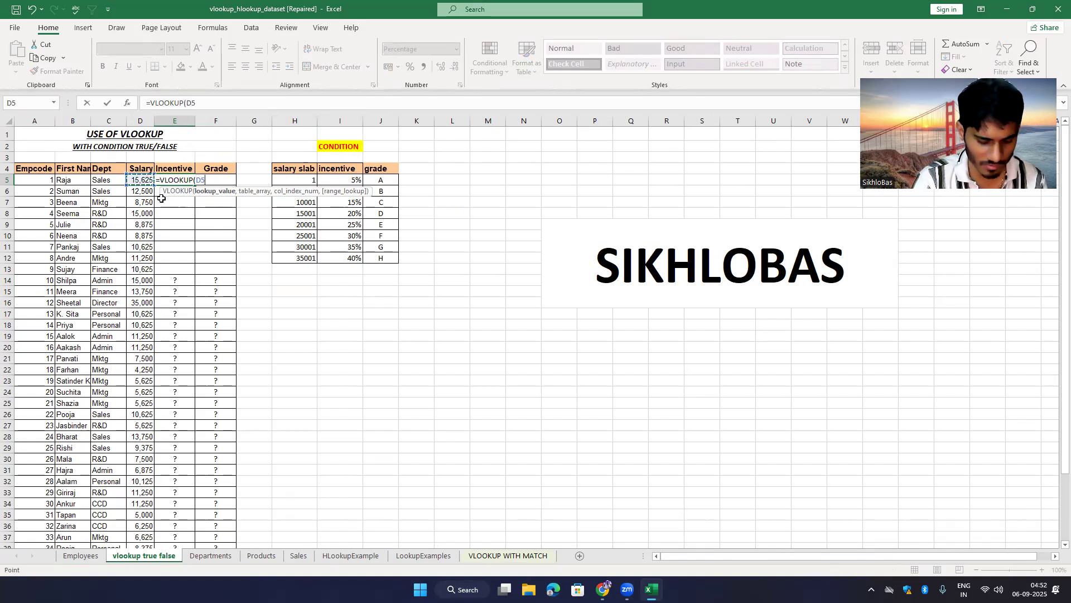
text(,)
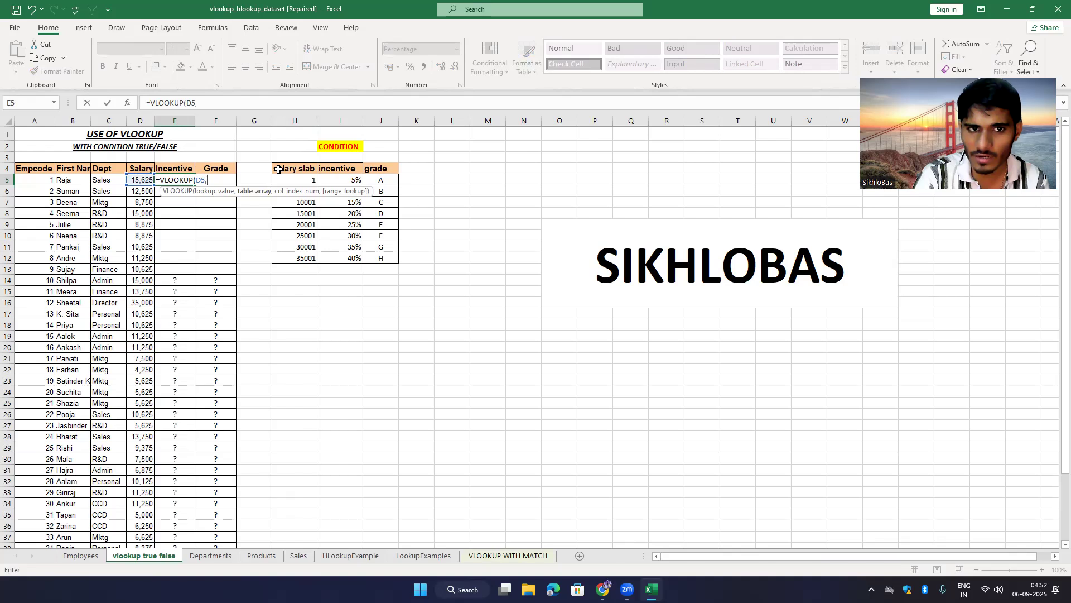
drag(295, 170, 378, 255)
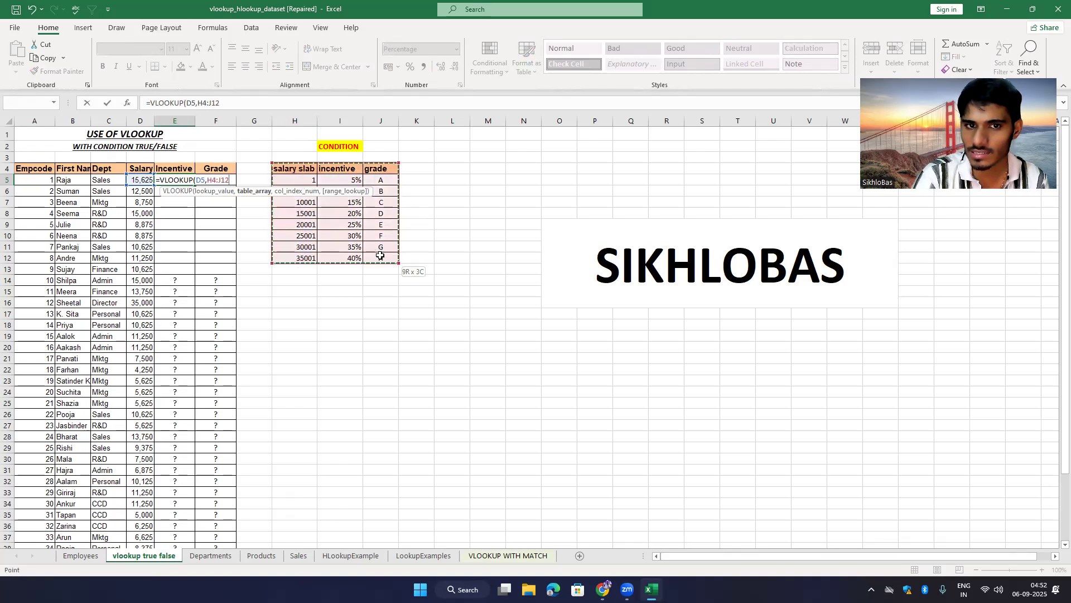
text(,2)
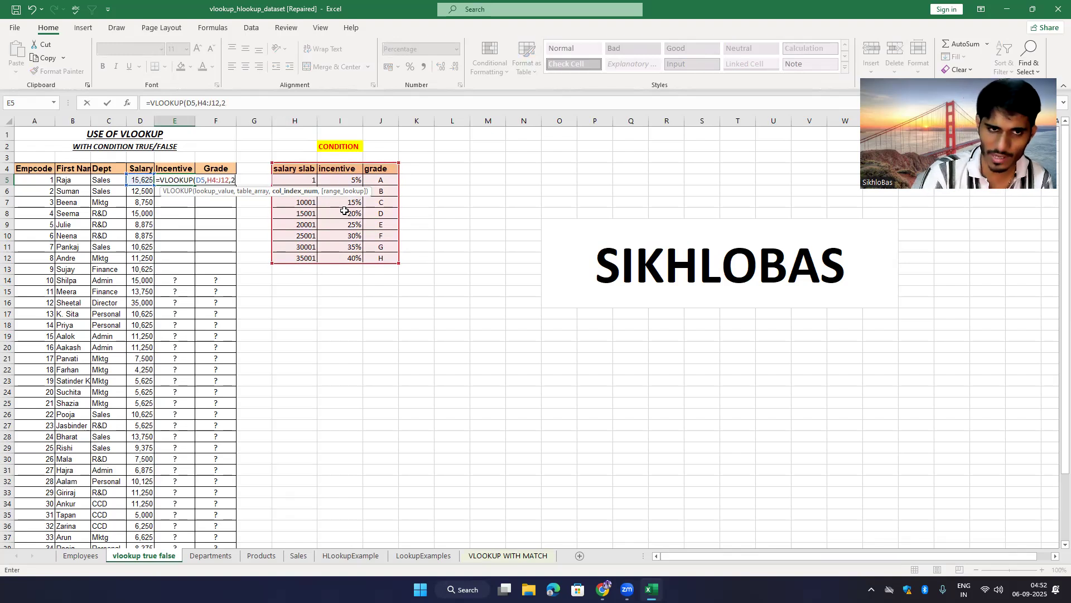
- Set the range lookup in the E5 VLOOKUP to TRUE for an approximate match and enter the formula
text(,)
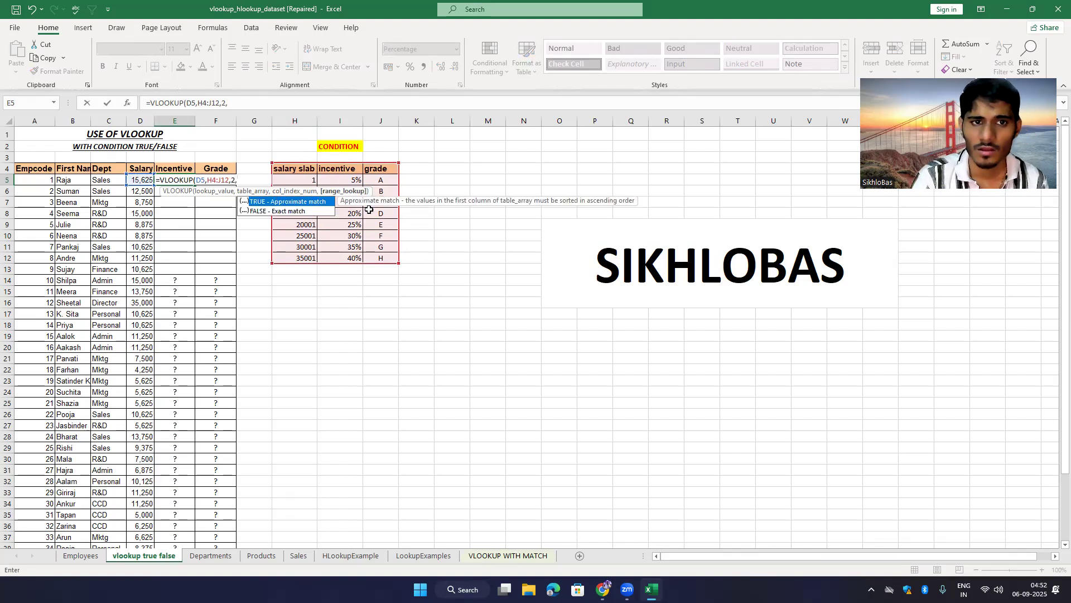
click(266, 216)
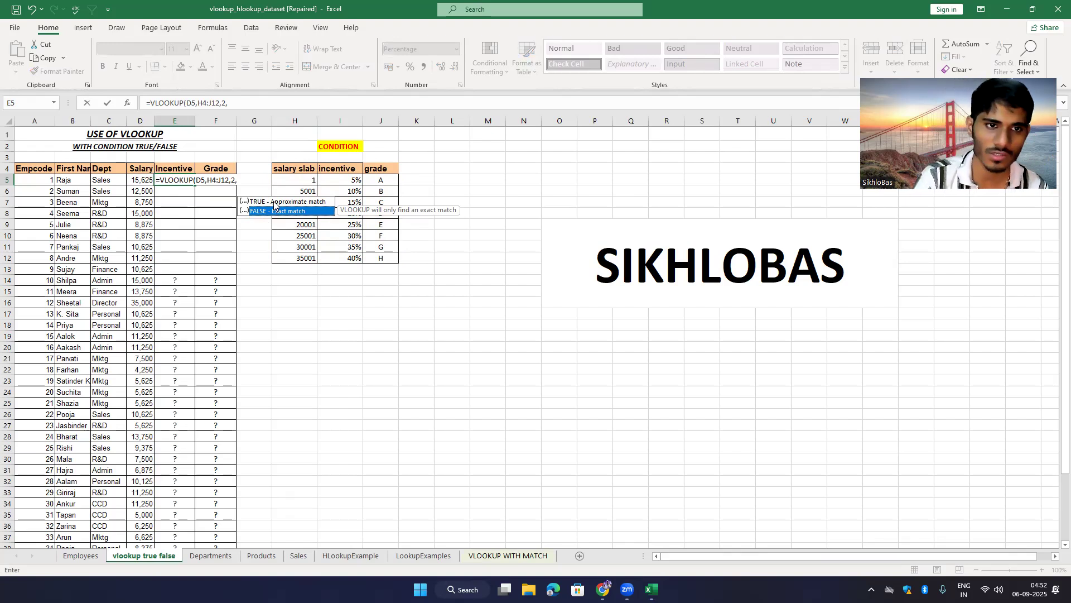
click(277, 203)
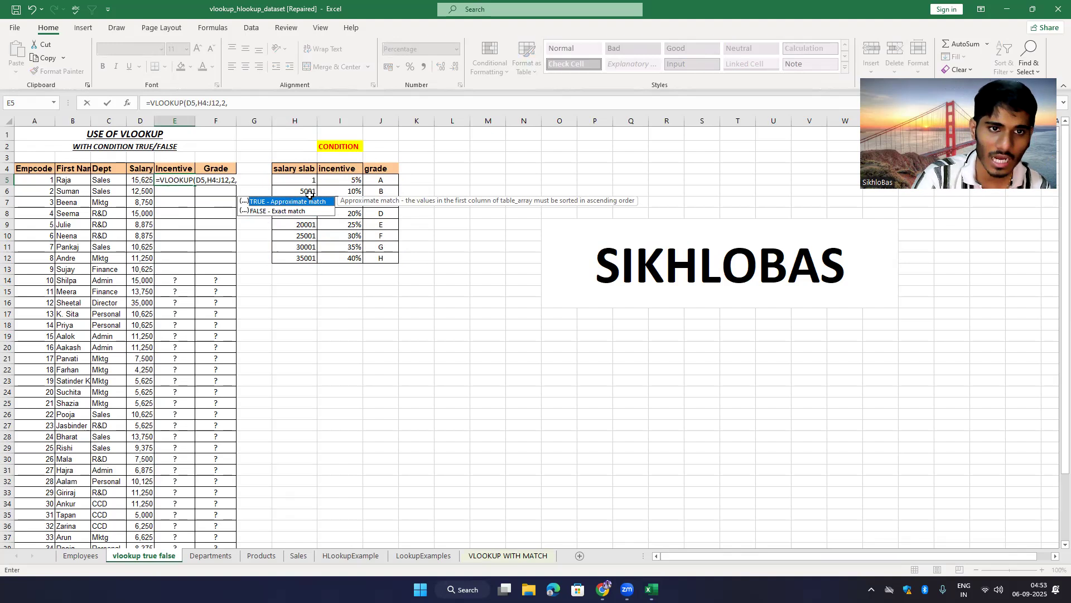
click(290, 212)
click(298, 203)
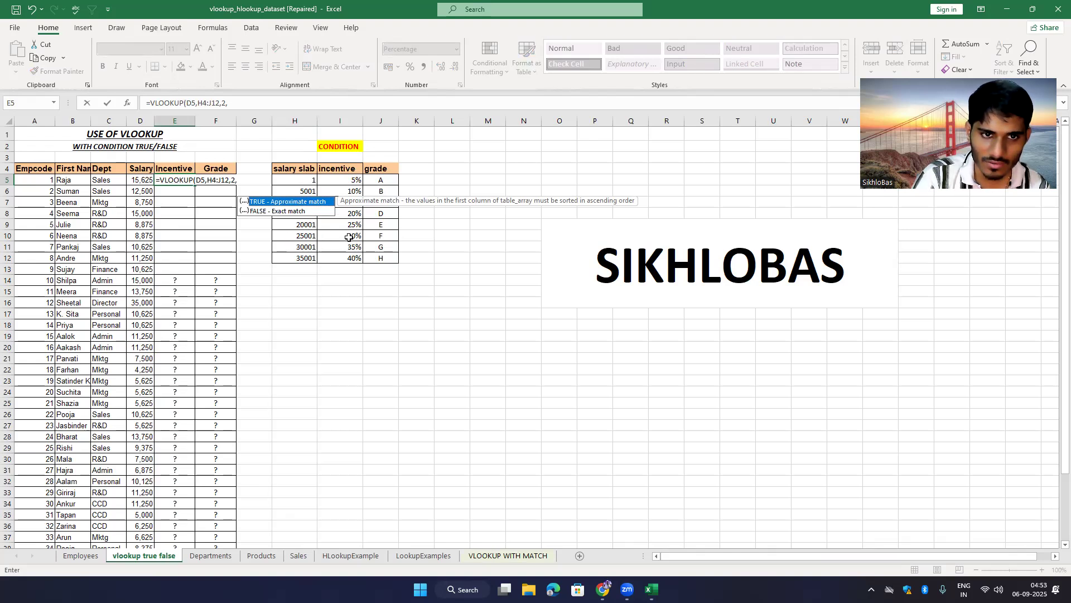
double_click(259, 201)
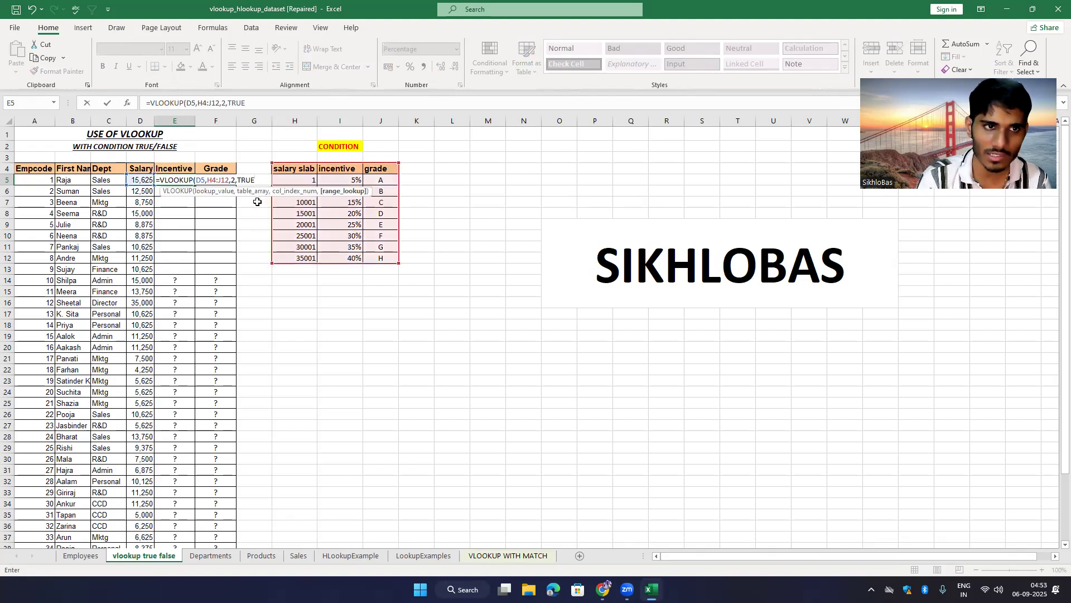
key(Return)
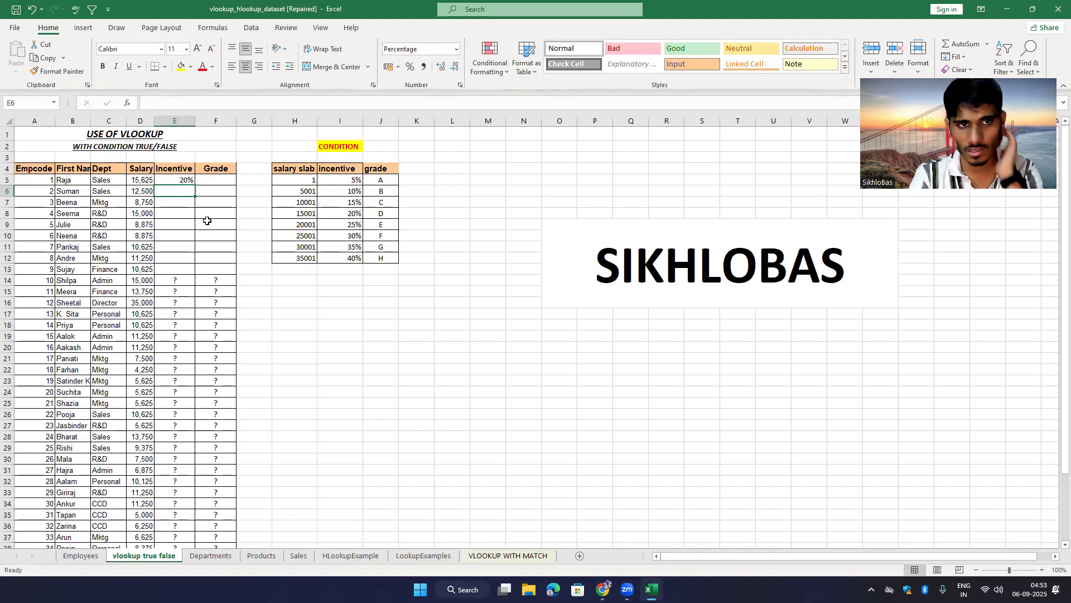
- Make the E5 VLOOKUP's table array absolute as $H$4:$J$12 and fill the formula down through E17
double_click(179, 179)
drag(212, 182, 225, 182)
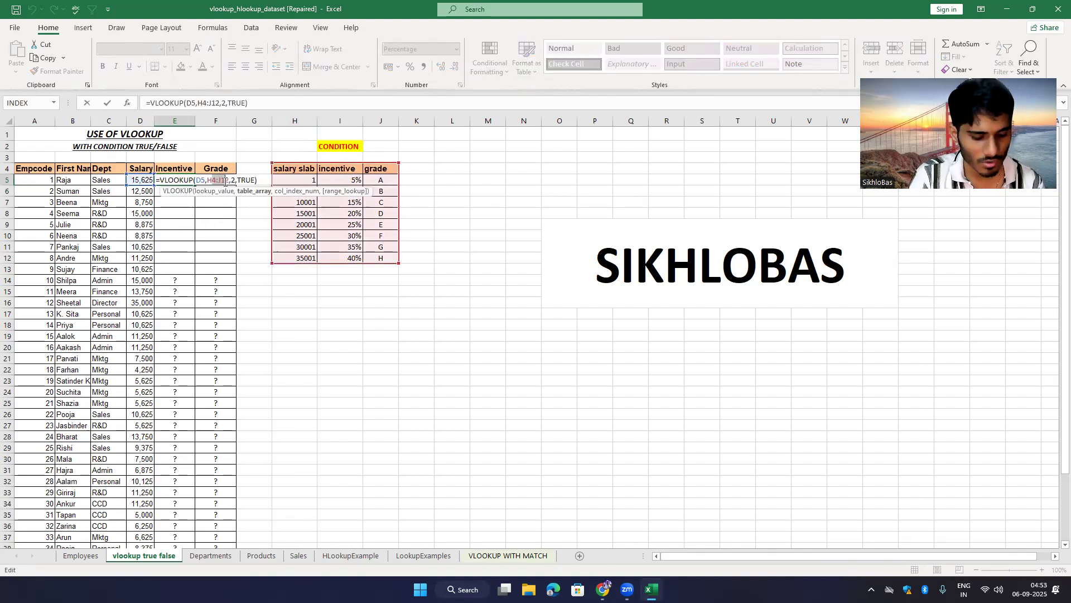
key(F4)
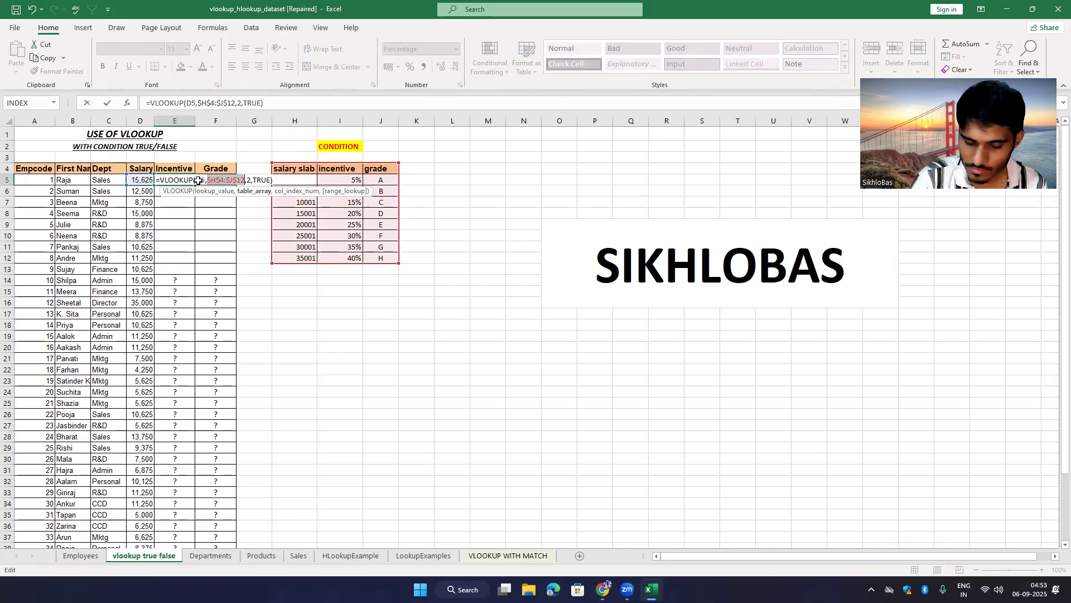
key(Return)
click(193, 181)
drag(194, 185, 196, 316)
- Check the filled incentives in E5:E17 against the salaries in column D and the slabs and incentives in the condition table
click(141, 181)
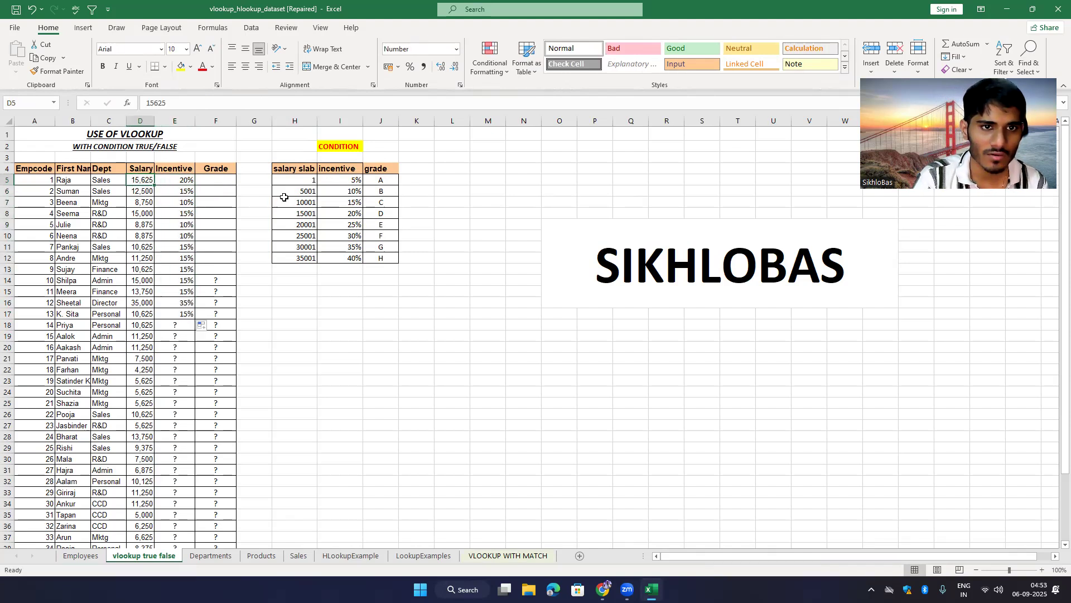
drag(301, 215, 305, 225)
click(344, 214)
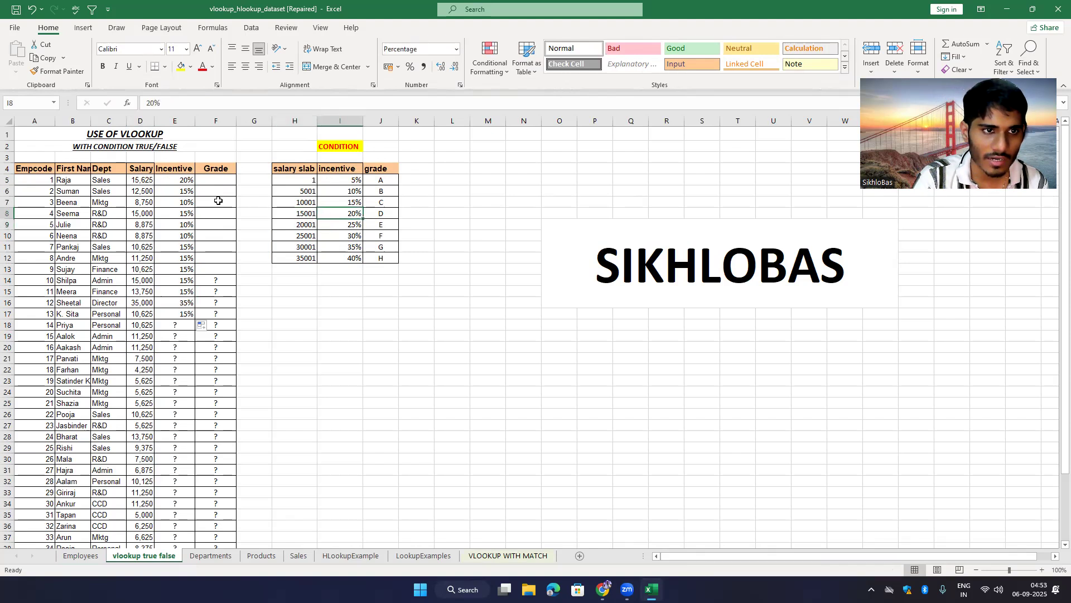
click(180, 181)
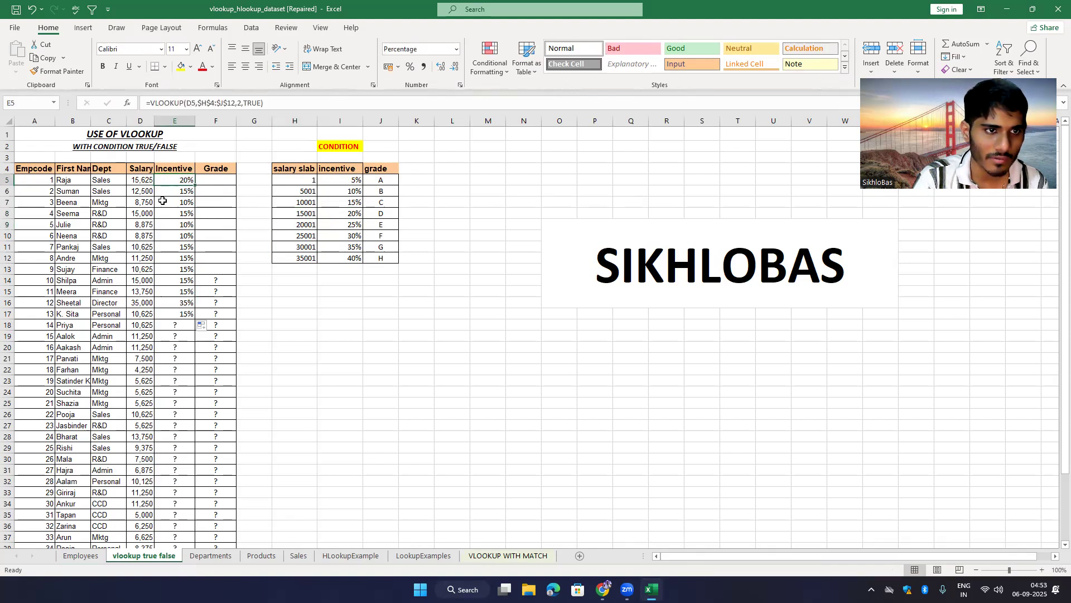
click(146, 193)
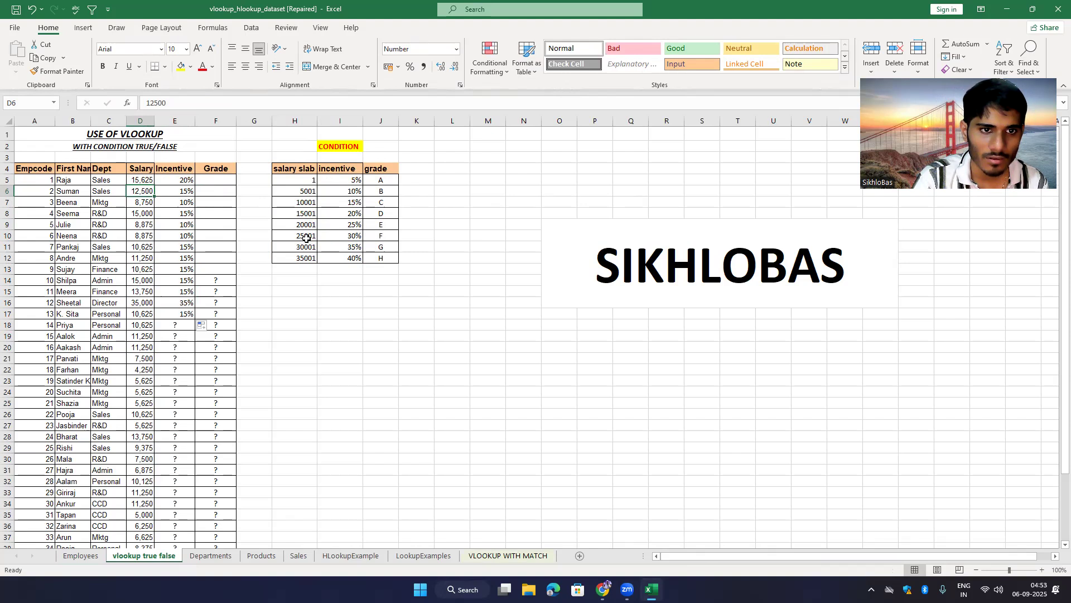
drag(306, 203, 308, 215)
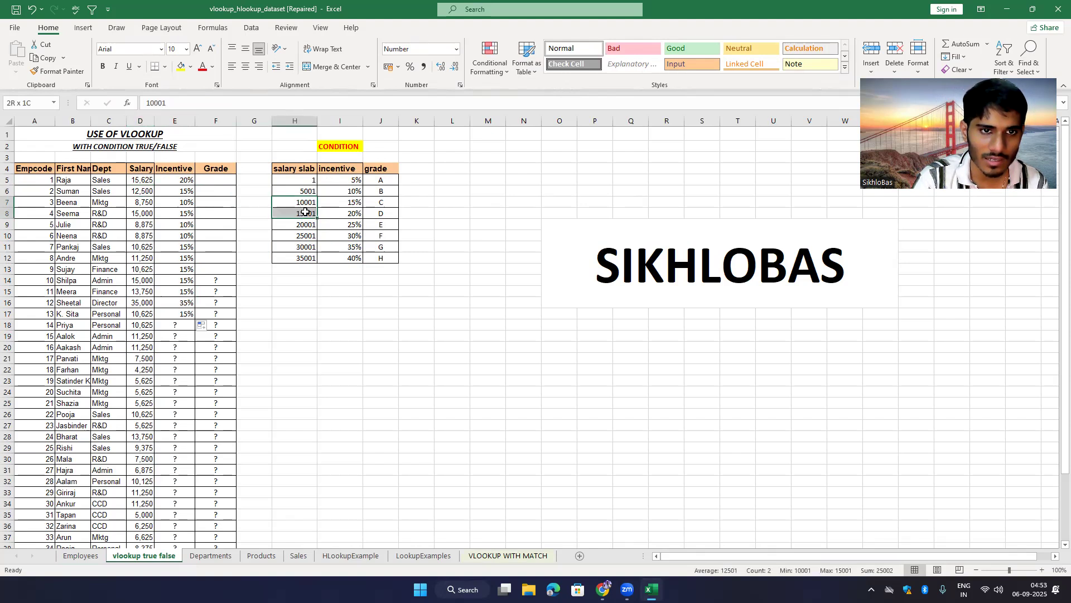
drag(180, 182, 183, 247)
click(180, 197)
drag(184, 268, 185, 281)
drag(186, 291, 187, 317)
click(174, 179)
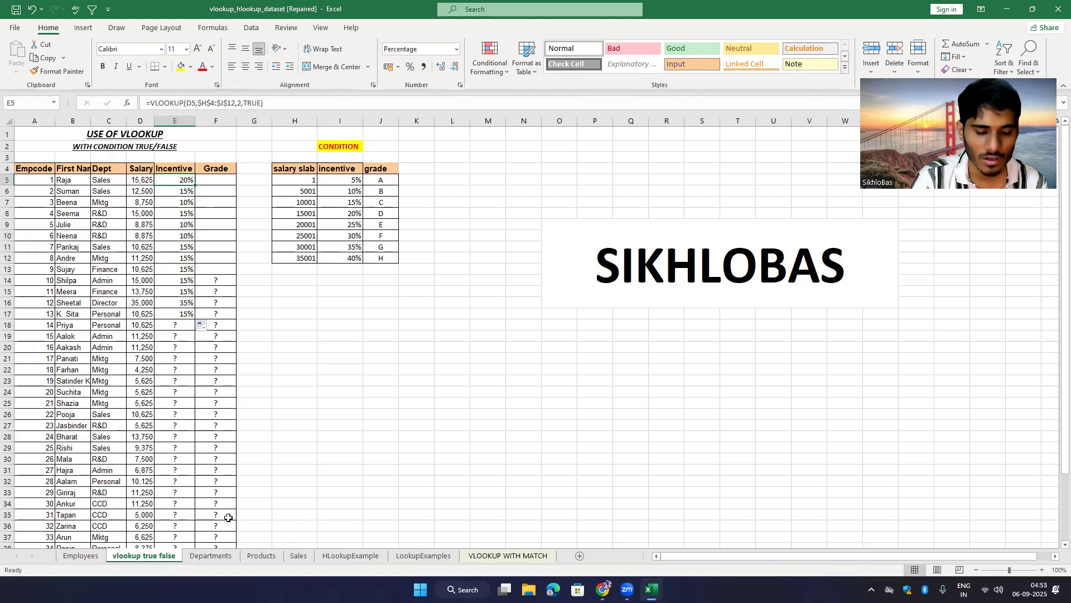
click(303, 379)
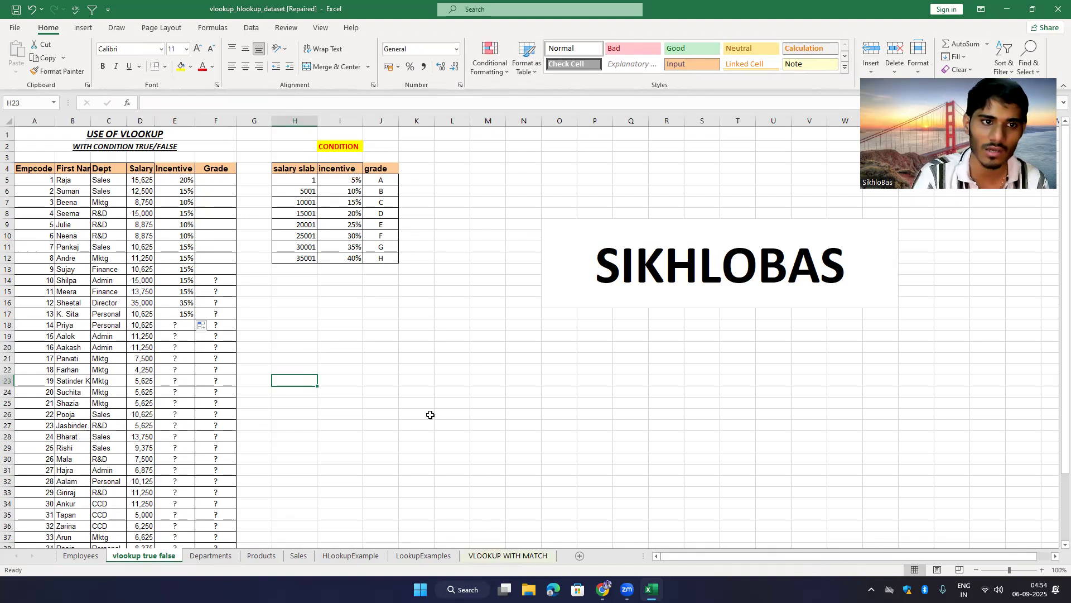
- On the Employees sheet, compare the Name lookup in J7 and the empty DeptCode to Salary cells with the source table's columns
click(98, 557)
click(483, 208)
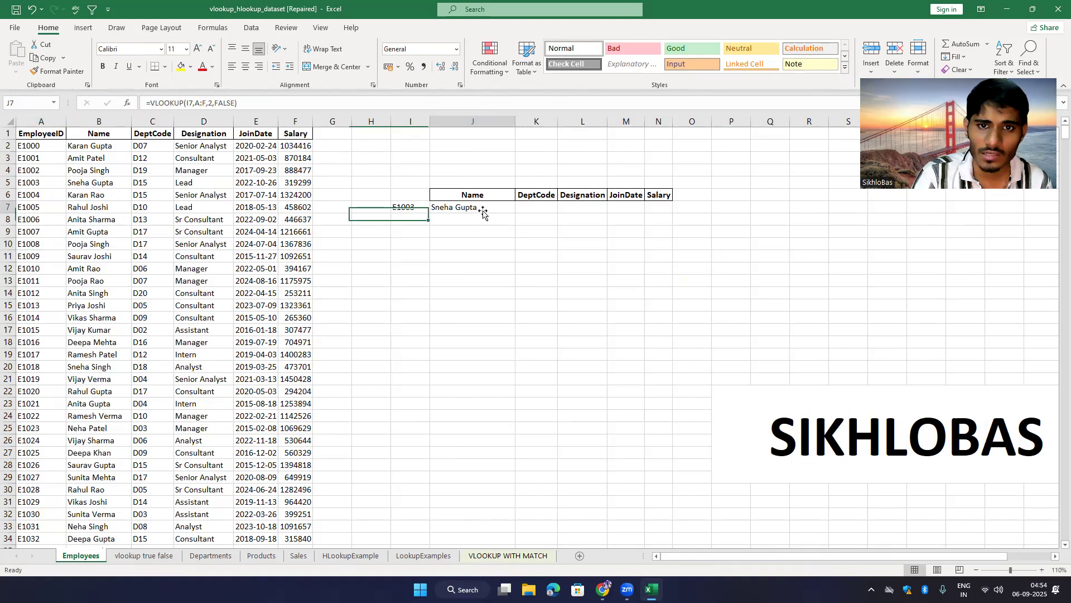
drag(484, 194, 452, 207)
drag(112, 128, 111, 146)
drag(544, 196, 565, 211)
click(543, 208)
key(Right)
key(Right)
key(Right)
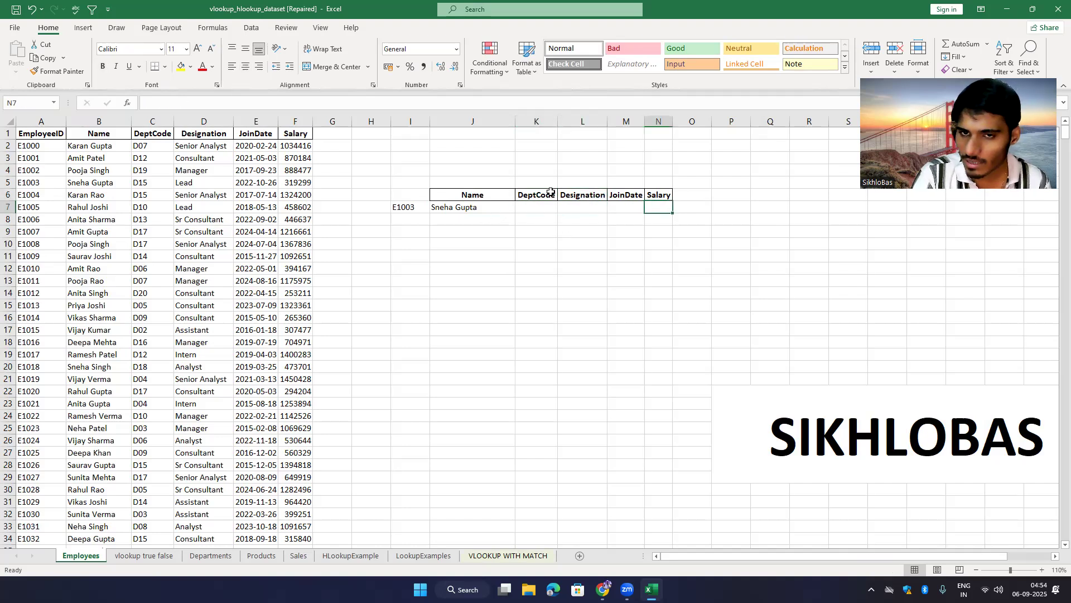
drag(532, 196, 530, 214)
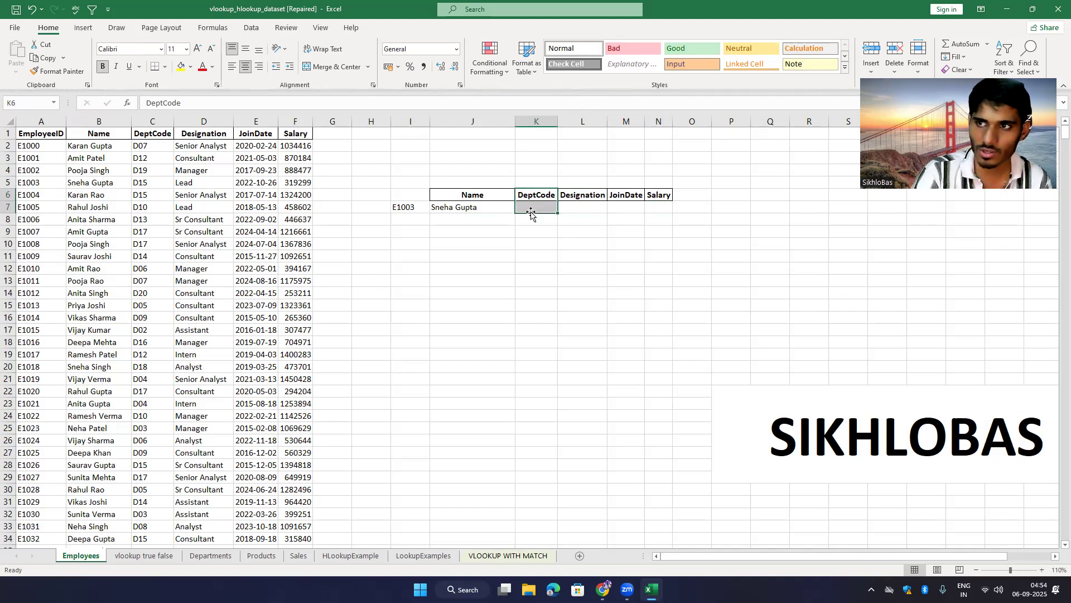